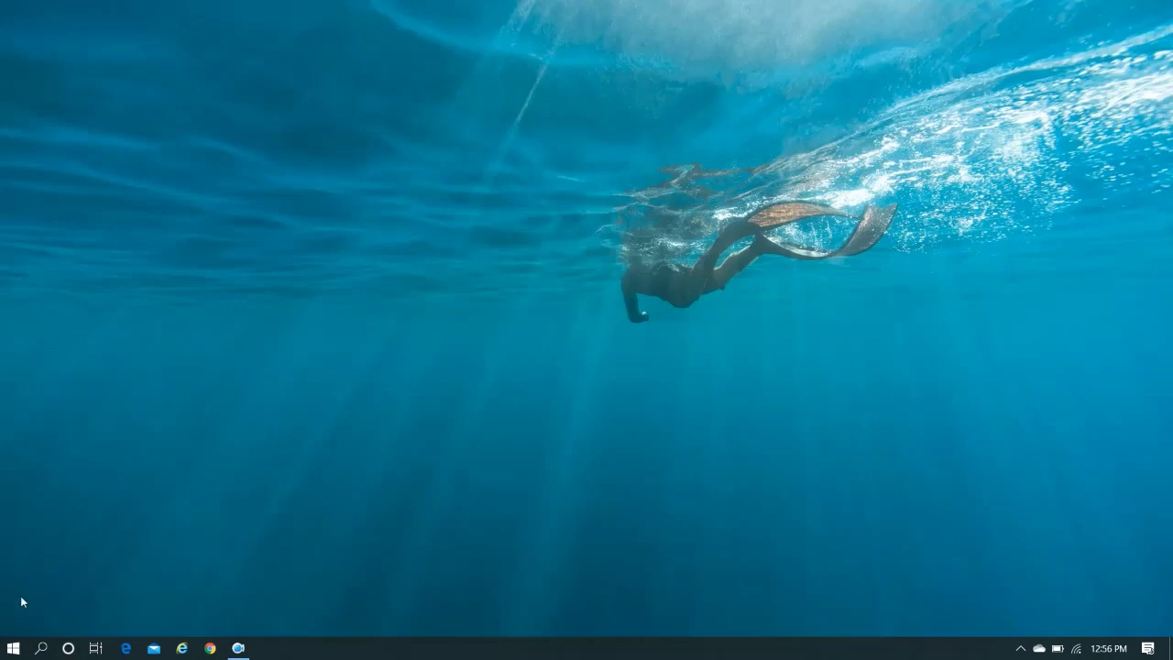
- Launch Video Editor from the Start menu's app list
{"action": "left_click", "coordinate": [14, 649]}
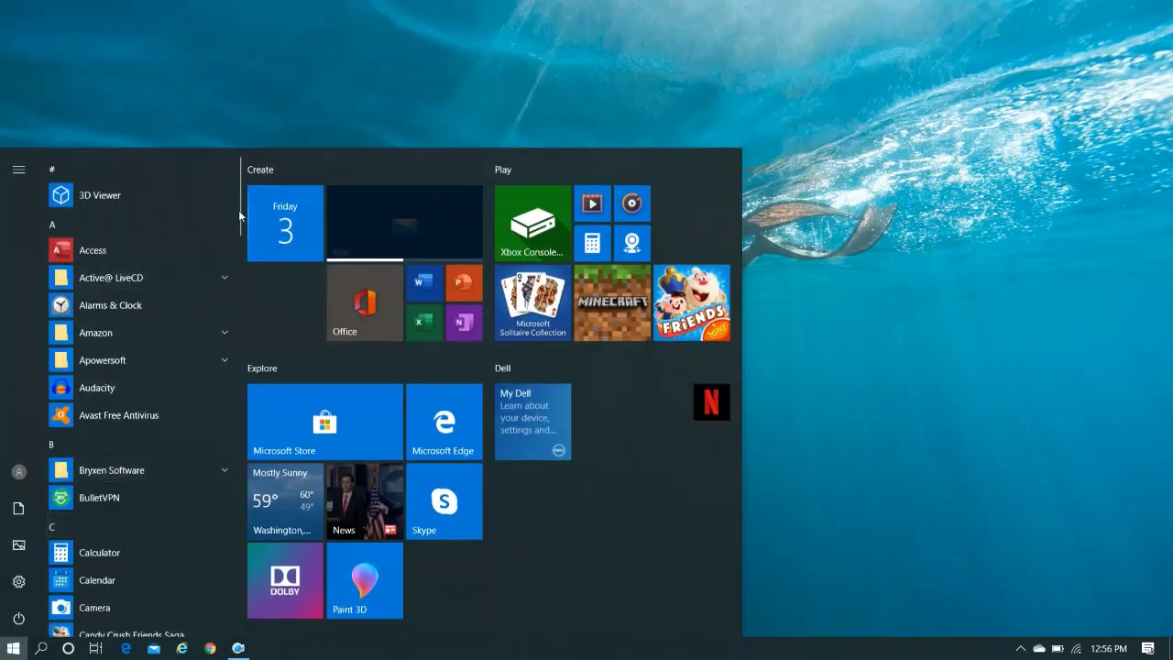
{"action": "left_click_drag", "start_coordinate": [238, 204], "coordinate": [237, 550]}
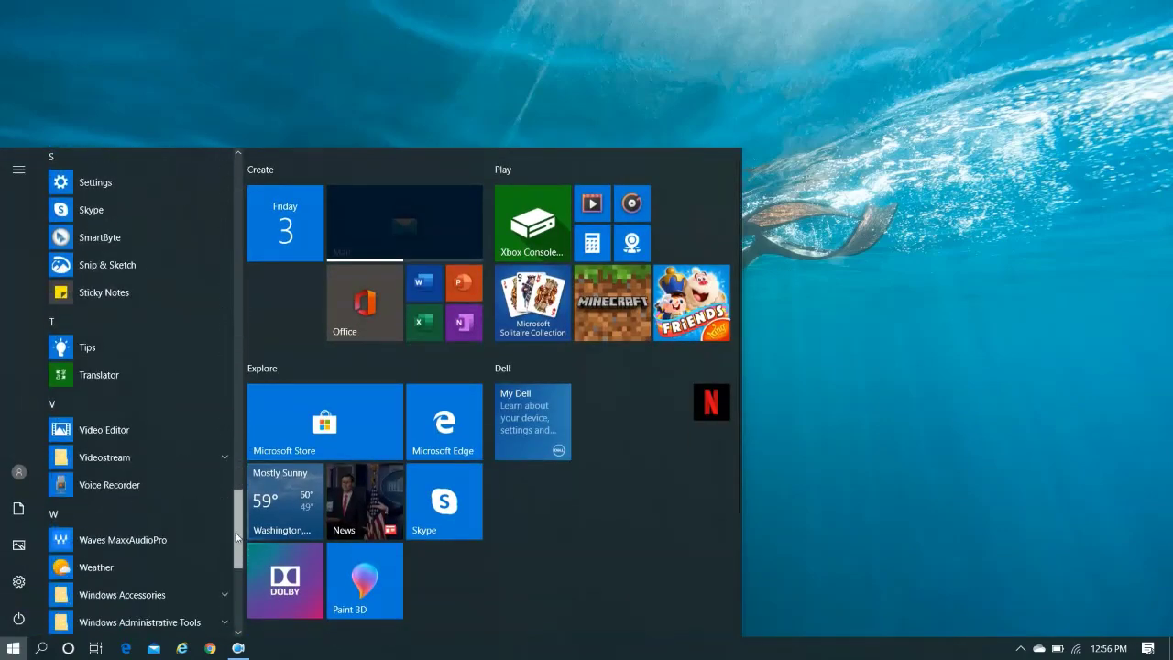
{"action": "left_click", "coordinate": [127, 436]}
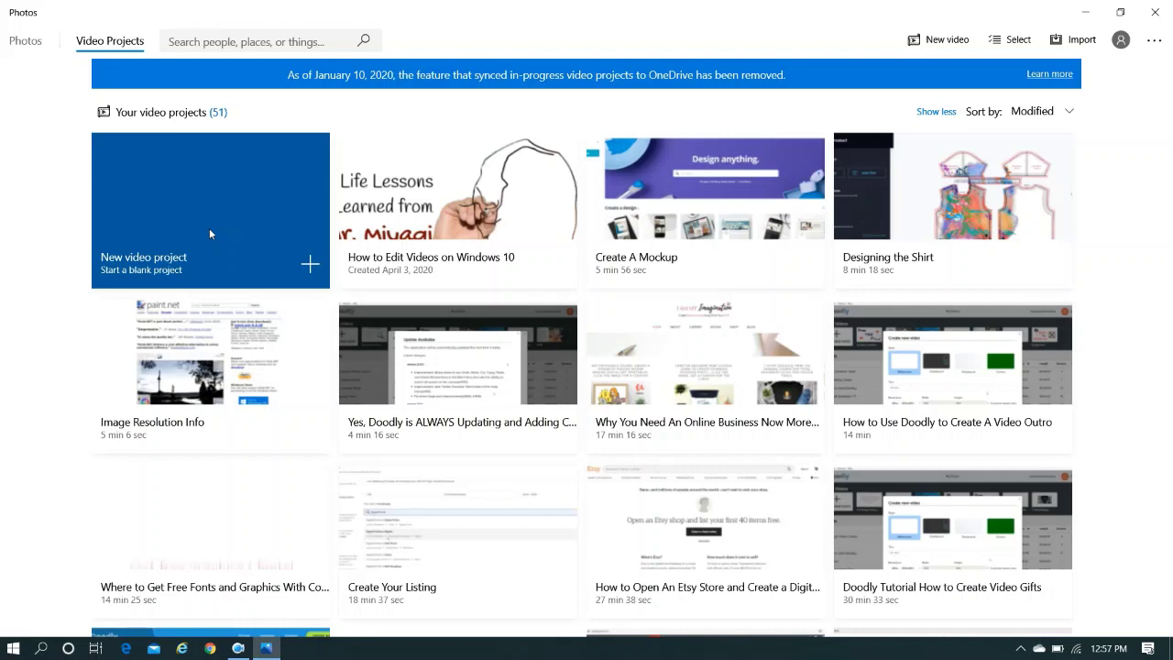
{"action": "left_click", "coordinate": [399, 209]}
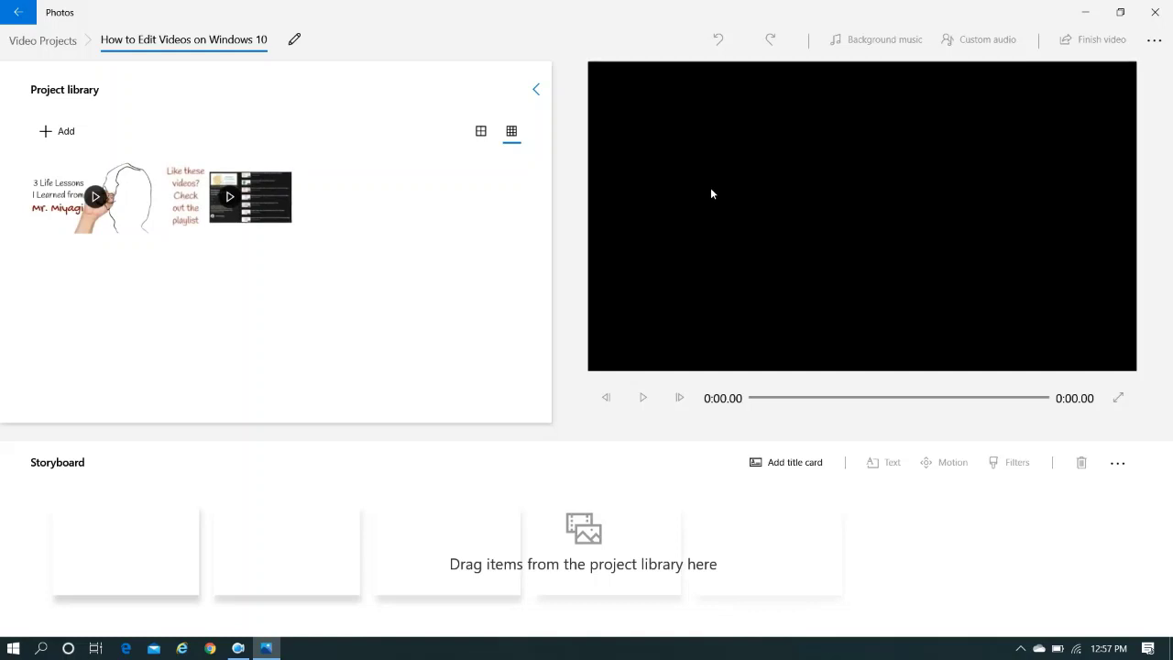
- Add the 5:23 whiteboard clip and the 19.17 clip to the storyboard, with the whiteboard clip first
{"action": "left_click", "coordinate": [147, 175]}
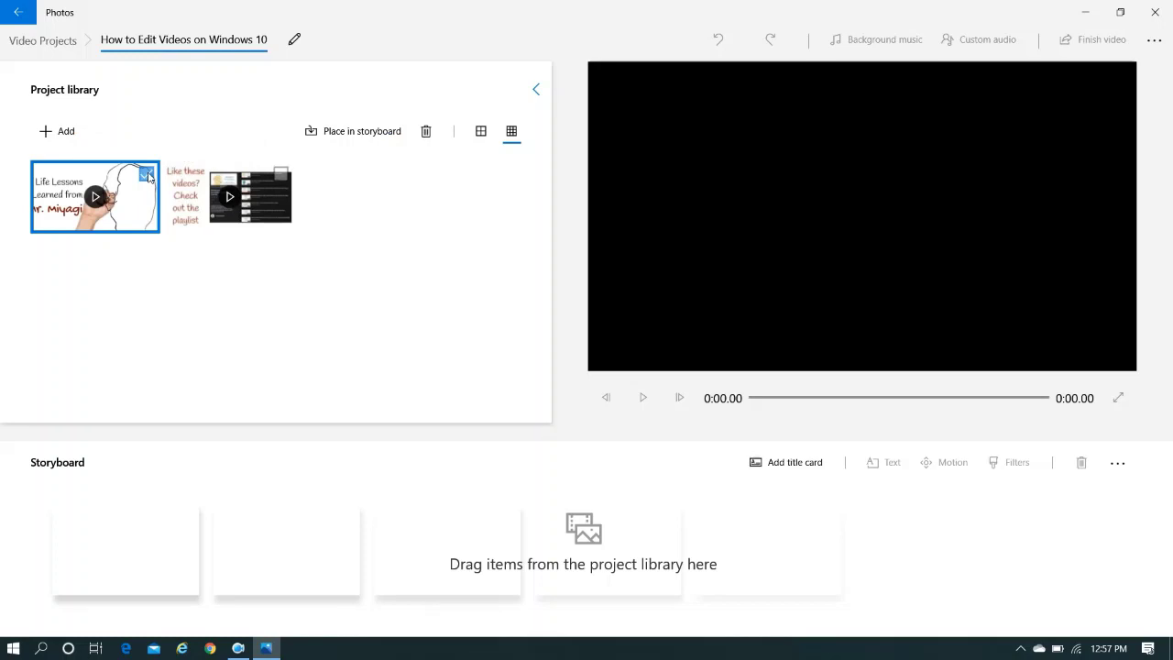
{"action": "left_click", "coordinate": [281, 173]}
{"action": "left_click", "coordinate": [360, 133]}
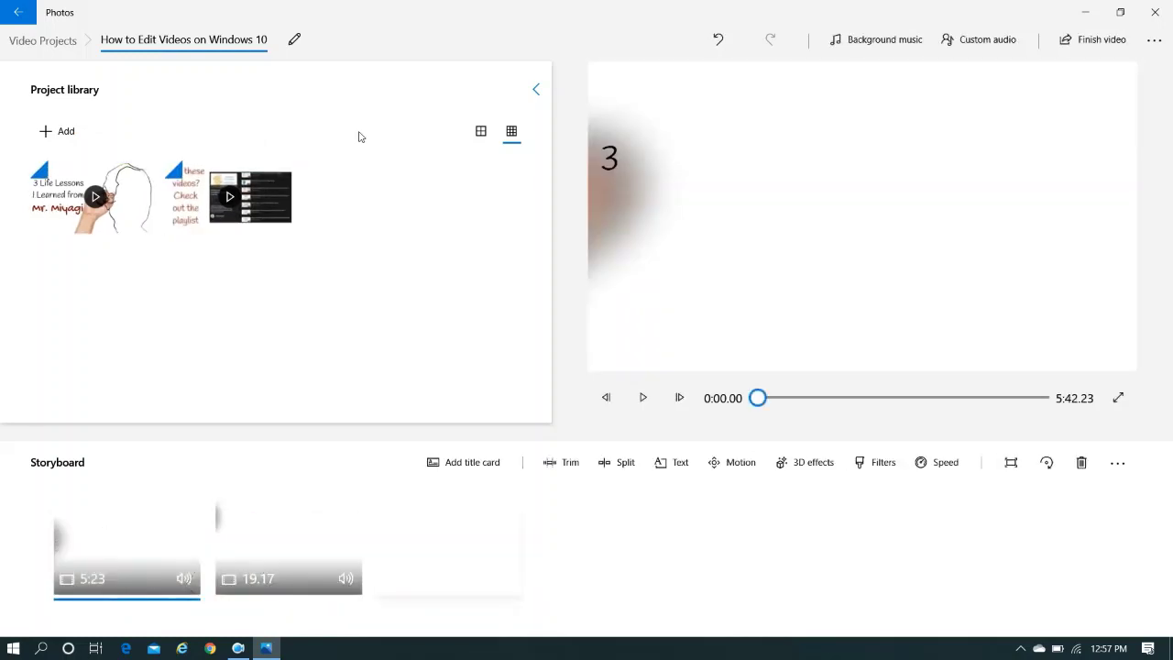
{"action": "left_click_drag", "start_coordinate": [299, 532], "coordinate": [321, 569]}
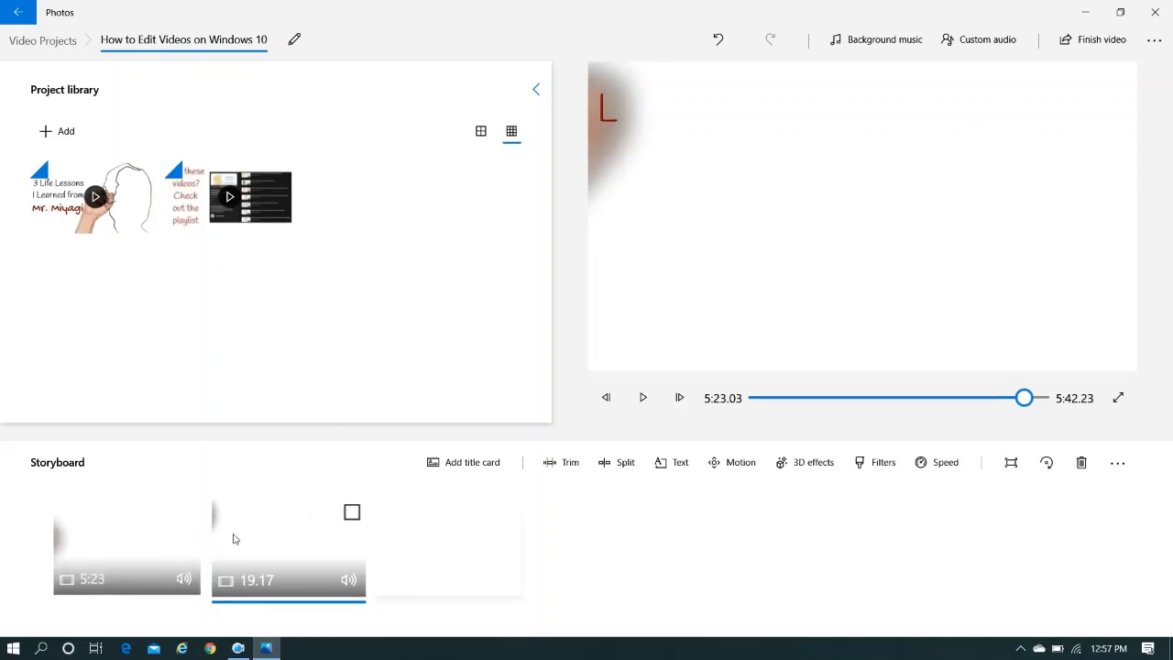
{"action": "left_click_drag", "start_coordinate": [253, 542], "coordinate": [306, 558]}
{"action": "left_click", "coordinate": [1089, 47]}
{"action": "left_click", "coordinate": [625, 308]}
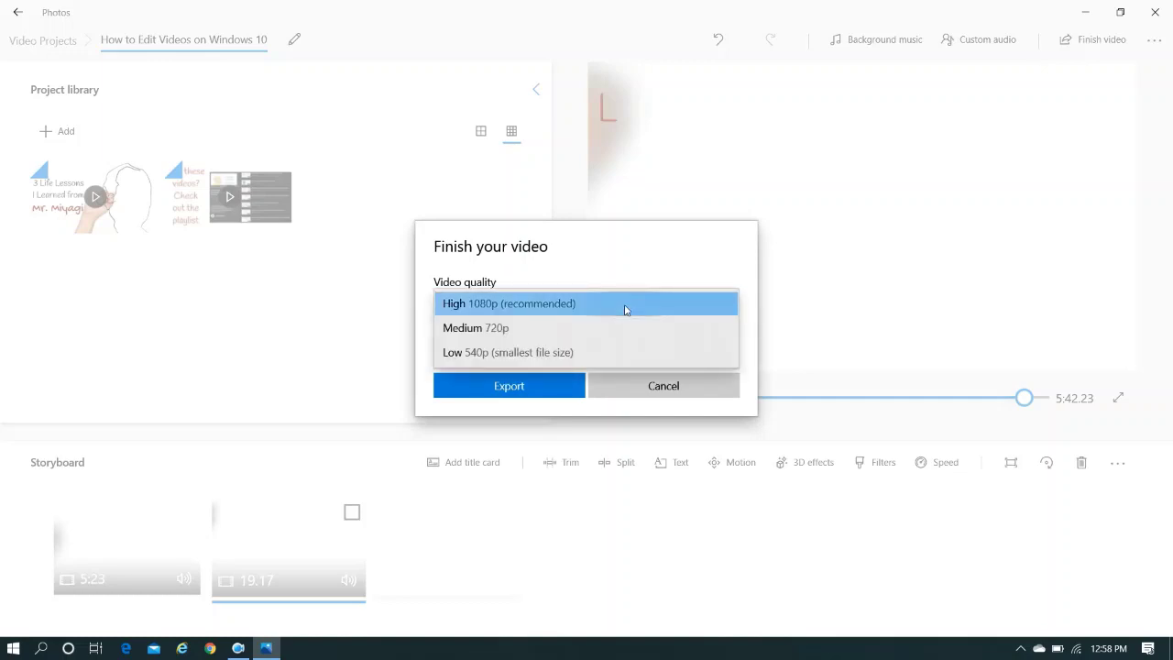
{"action": "left_click", "coordinate": [656, 389]}
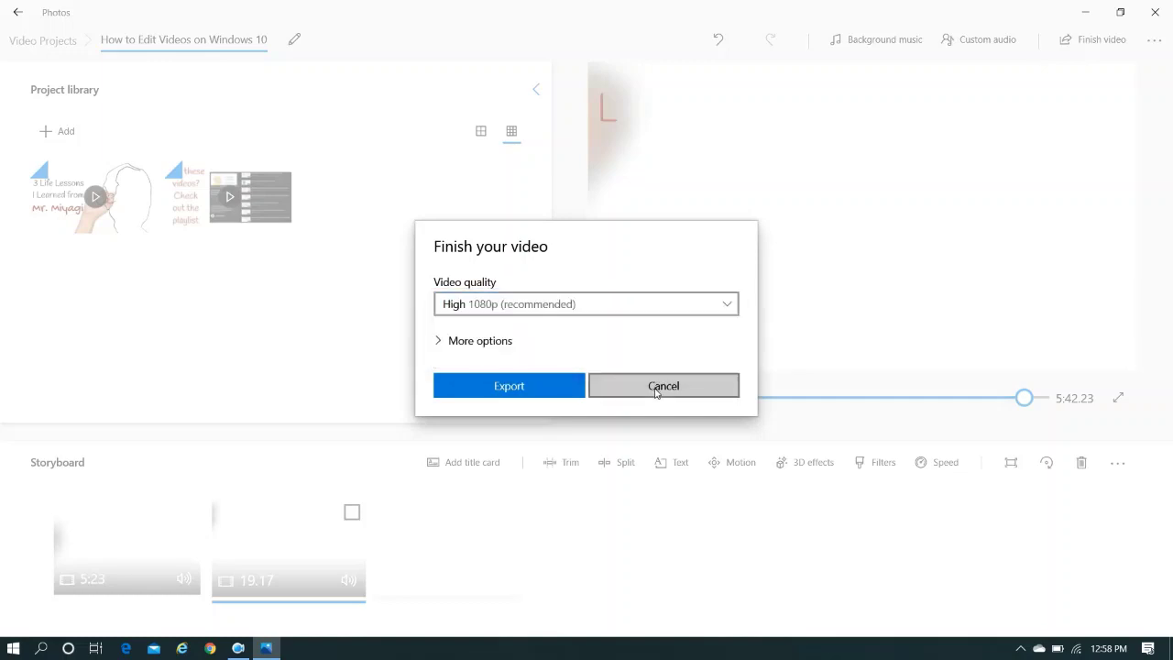
{"action": "left_click", "coordinate": [656, 389]}
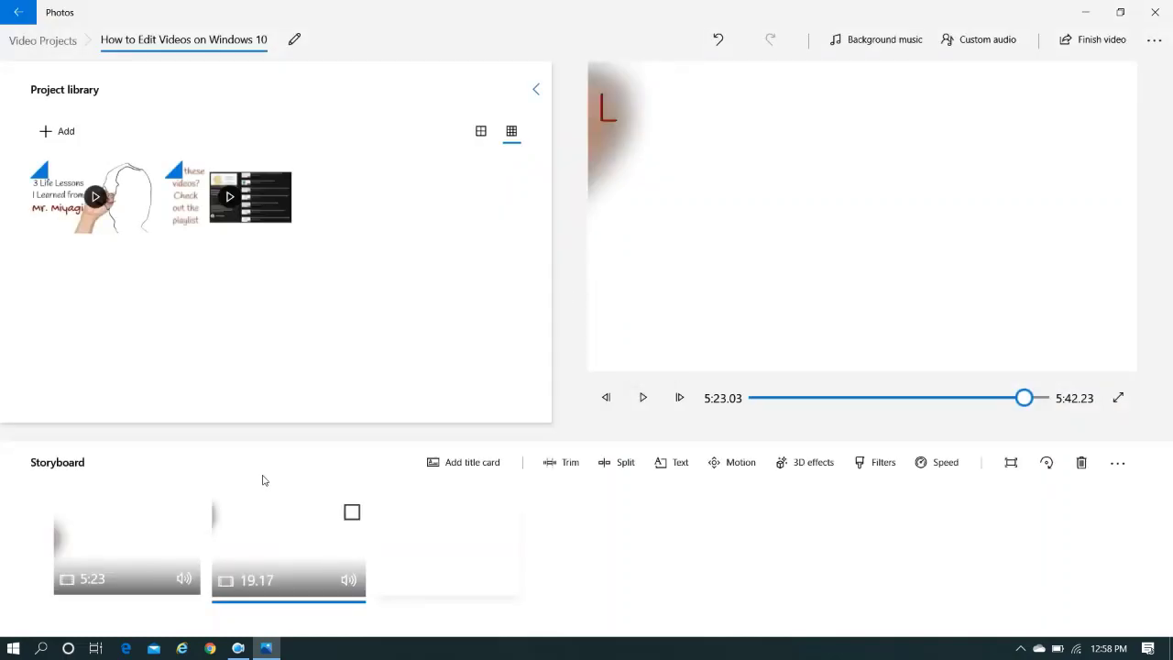
- Trim the 5:23 whiteboard clip to run from 0:05.56 to 5:14.40, leaving 5:08
{"action": "mouse_move", "coordinate": [182, 524]}
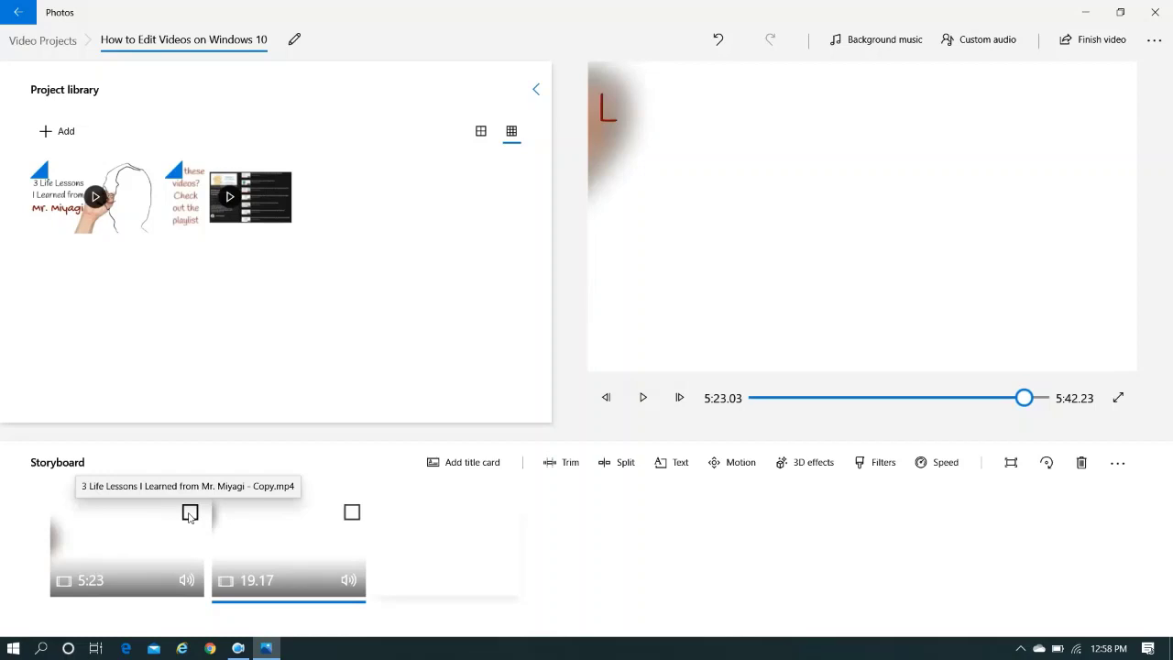
{"action": "left_click", "coordinate": [190, 514]}
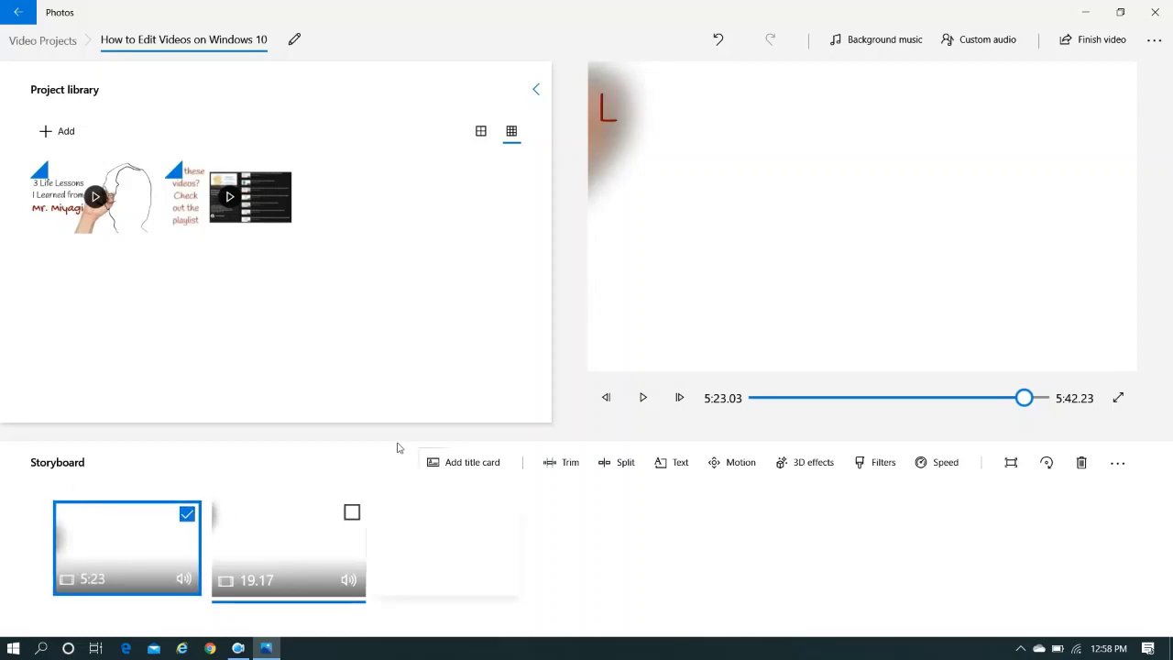
{"action": "left_click", "coordinate": [566, 463]}
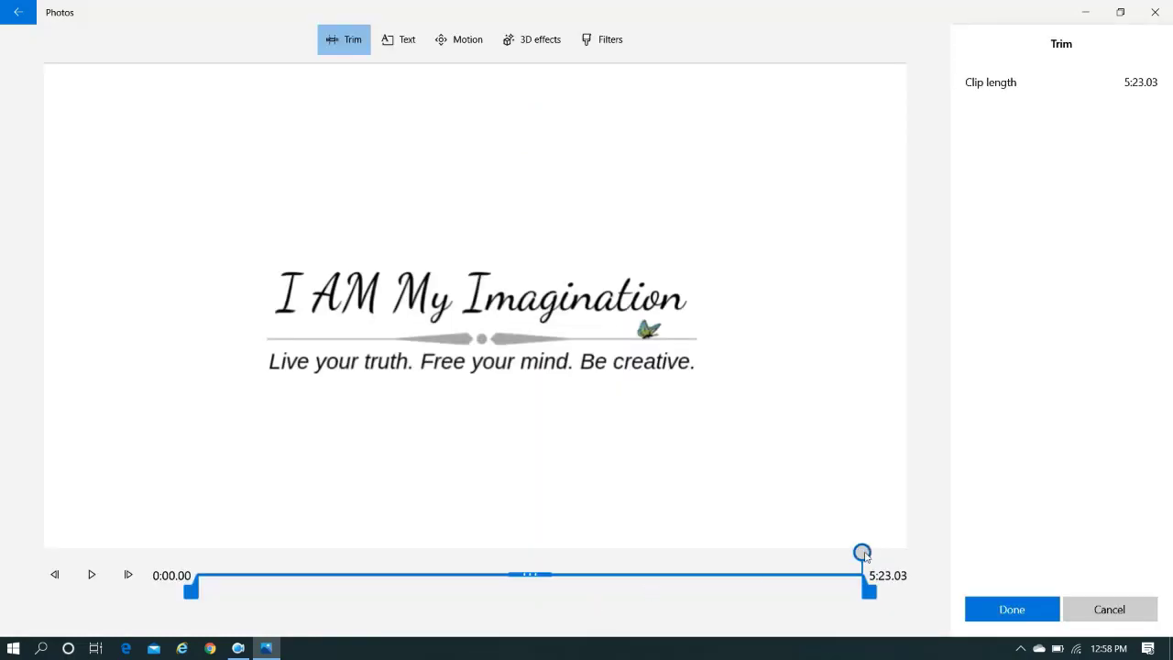
{"action": "left_click_drag", "start_coordinate": [863, 555], "coordinate": [850, 556]}
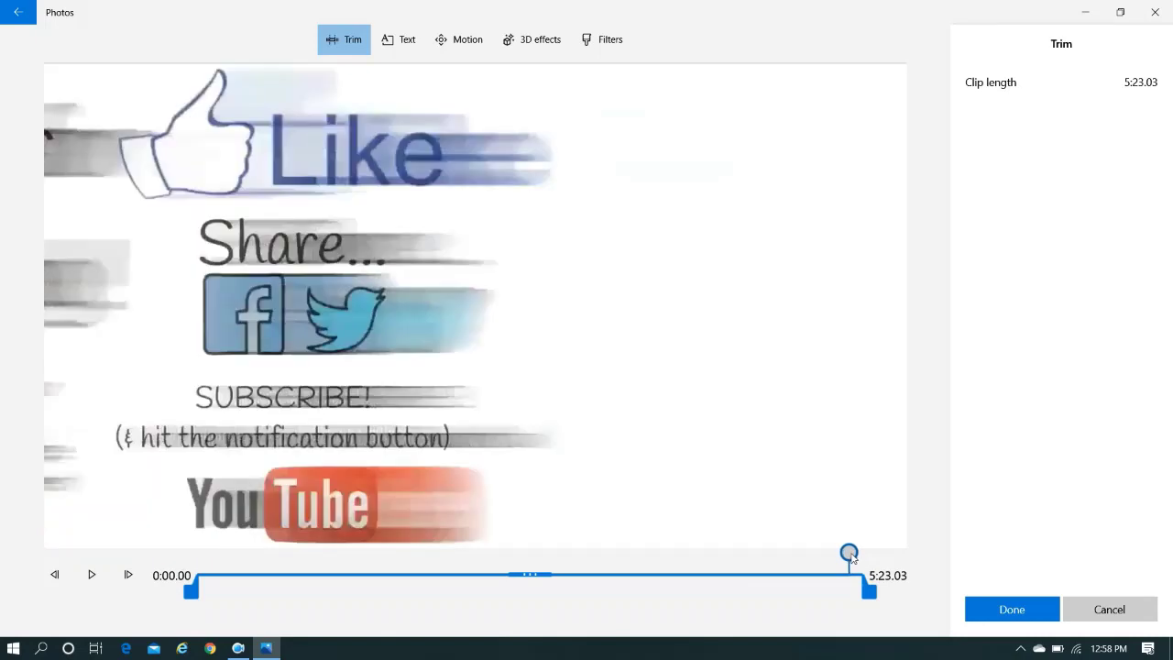
{"action": "left_click_drag", "start_coordinate": [850, 556], "coordinate": [846, 556]}
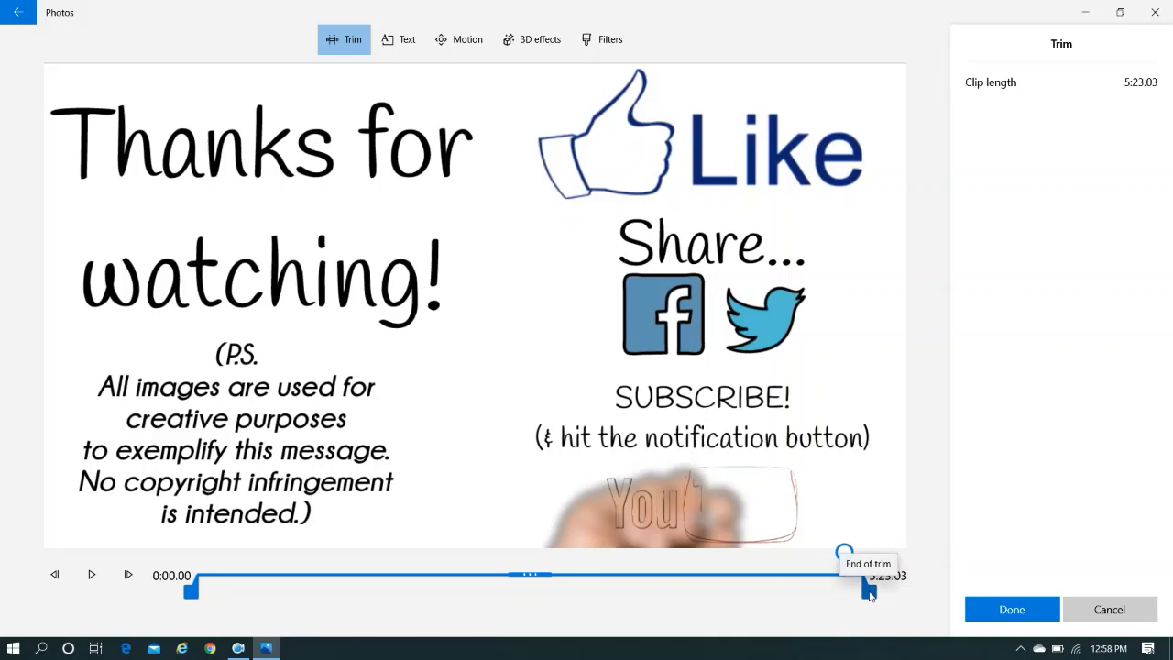
{"action": "left_click_drag", "start_coordinate": [871, 594], "coordinate": [864, 597]}
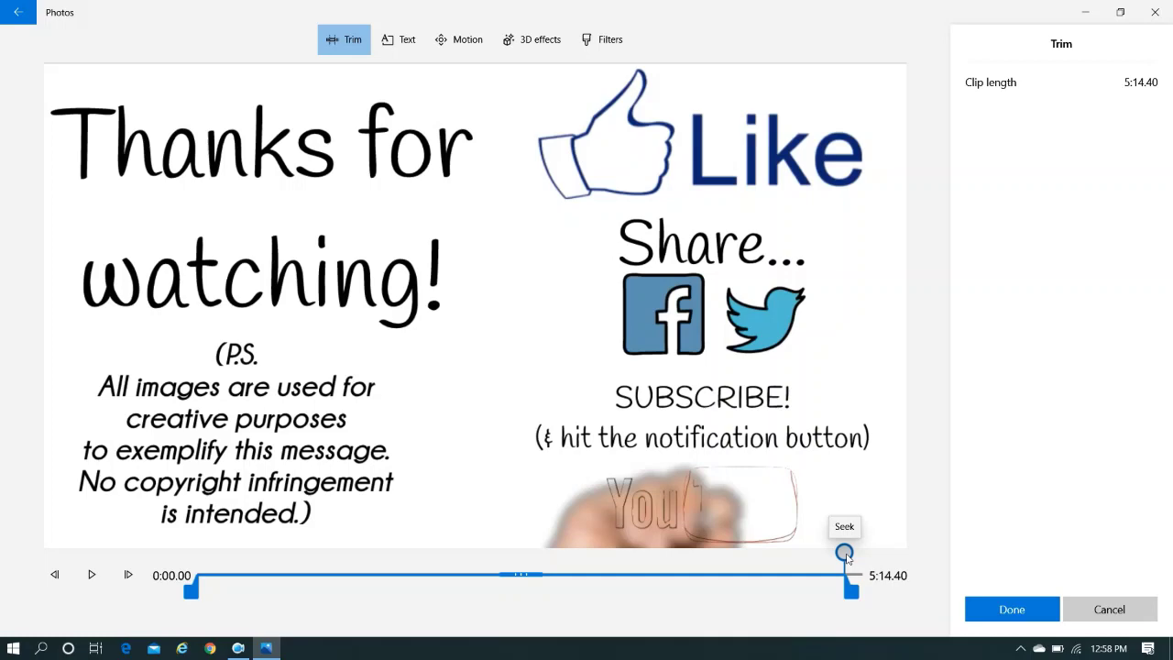
{"action": "mouse_move", "coordinate": [843, 552]}
{"action": "left_mouse_down"}
{"action": "mouse_move", "coordinate": [385, 553]}
{"action": "mouse_move", "coordinate": [251, 591]}
{"action": "mouse_move", "coordinate": [211, 580]}
{"action": "left_mouse_up"}
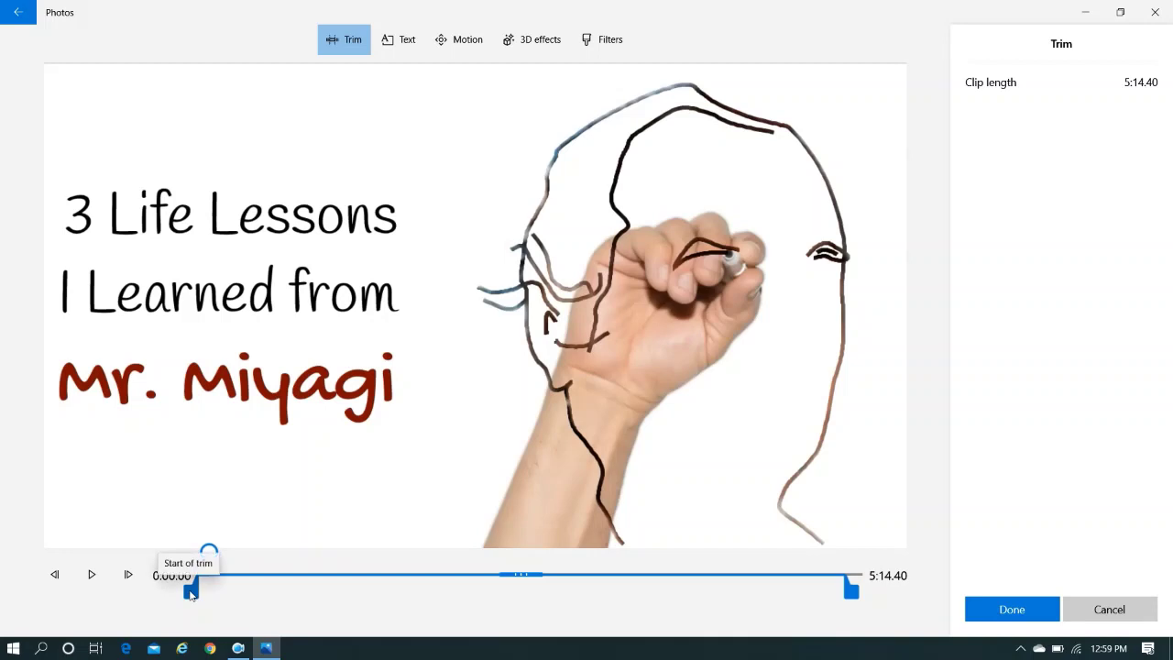
{"action": "left_click_drag", "start_coordinate": [191, 593], "coordinate": [199, 594]}
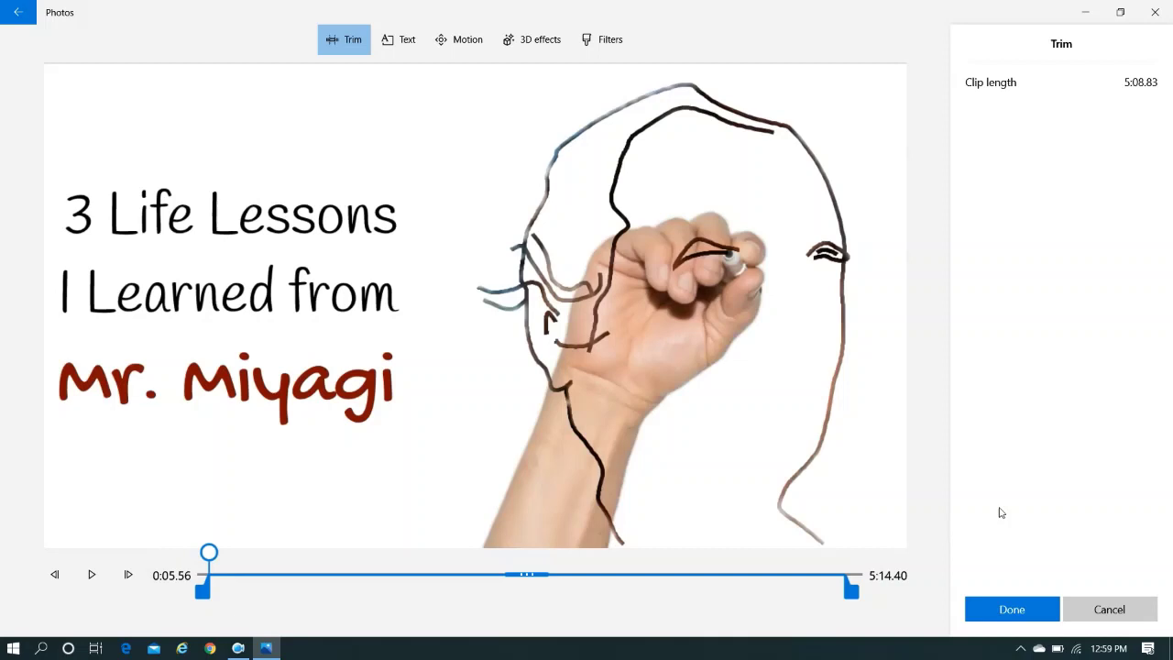
{"action": "left_click", "coordinate": [994, 612]}
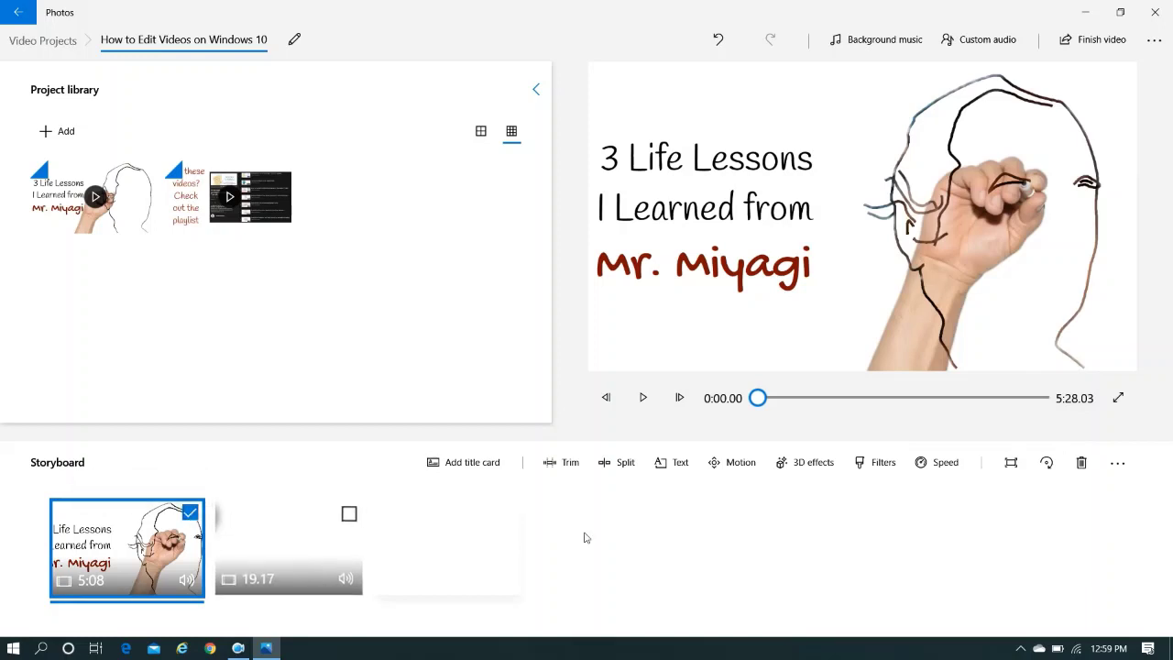
- Split the whiteboard clip at 1:09.90 into 1:09 and 3:58 parts
{"action": "left_click", "coordinate": [623, 465]}
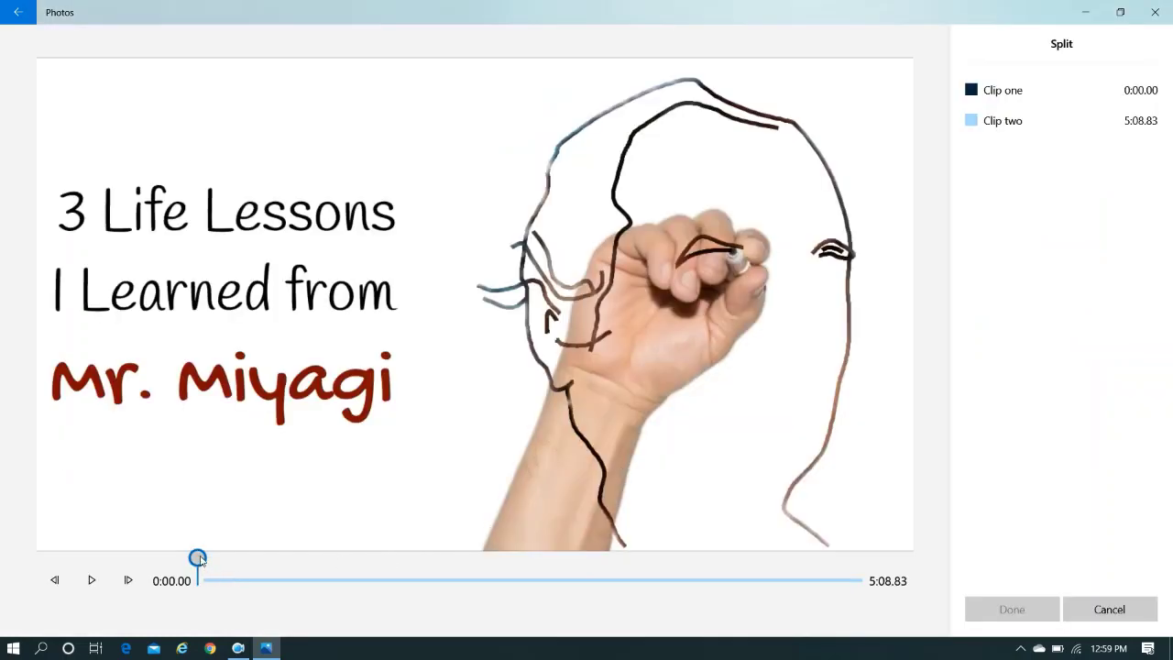
{"action": "left_click_drag", "start_coordinate": [200, 561], "coordinate": [351, 579]}
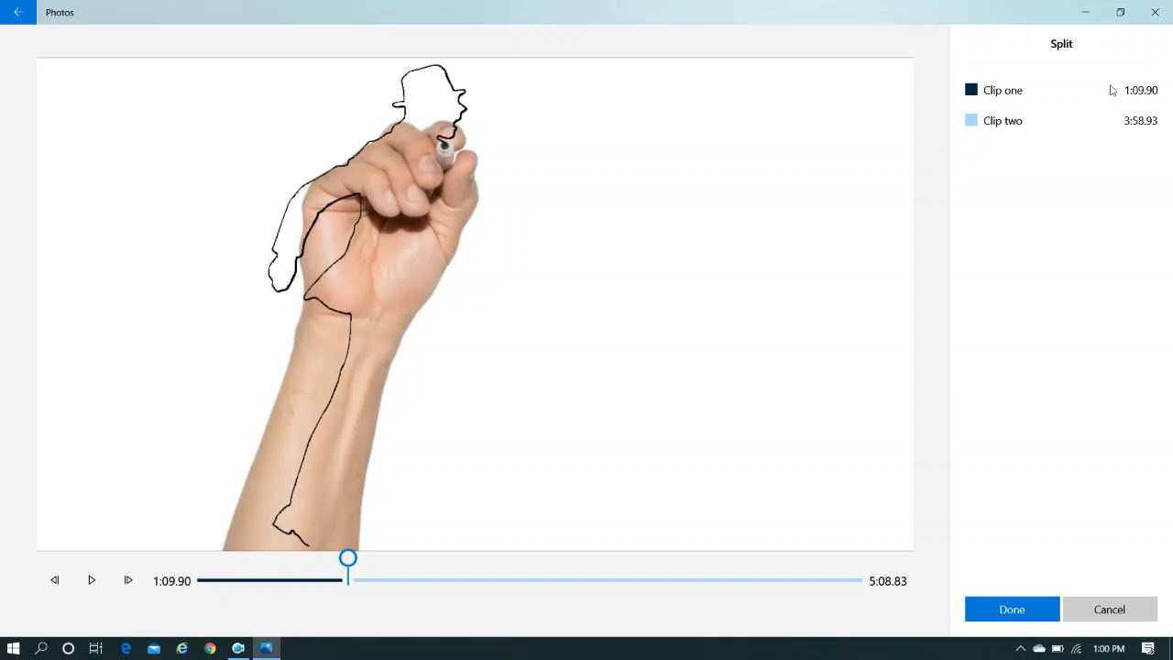
{"action": "left_click", "coordinate": [1015, 608]}
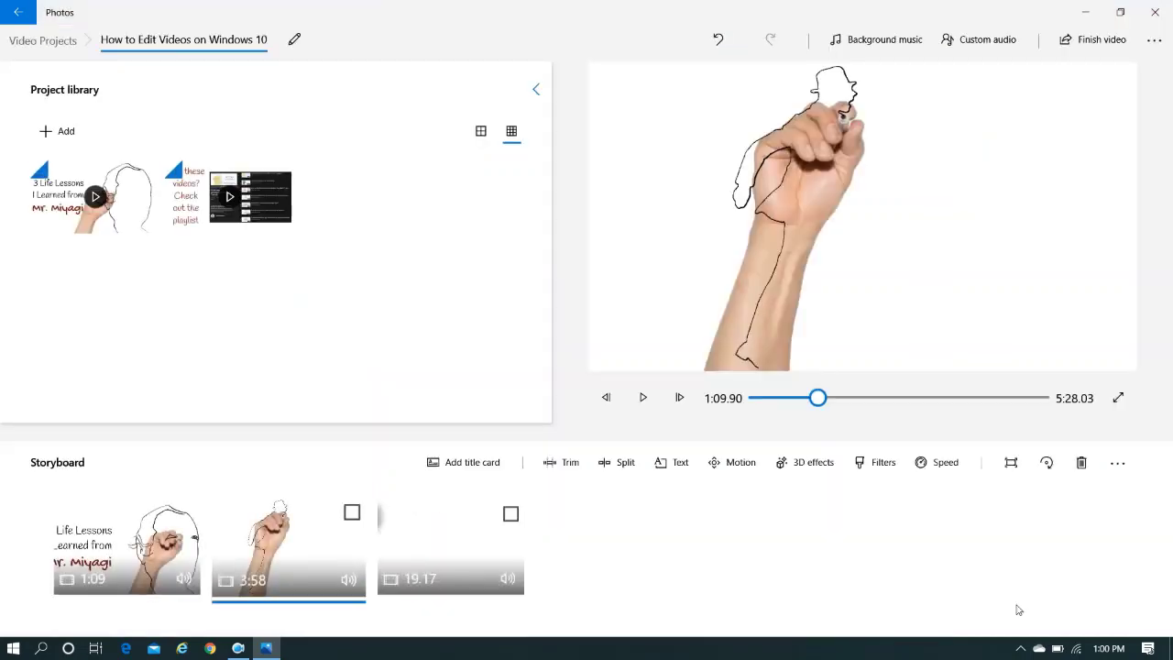
- Move the 3:58 clip's trim start to 1:57.03, giving a 3:17.36 length
{"action": "left_click", "coordinate": [352, 513]}
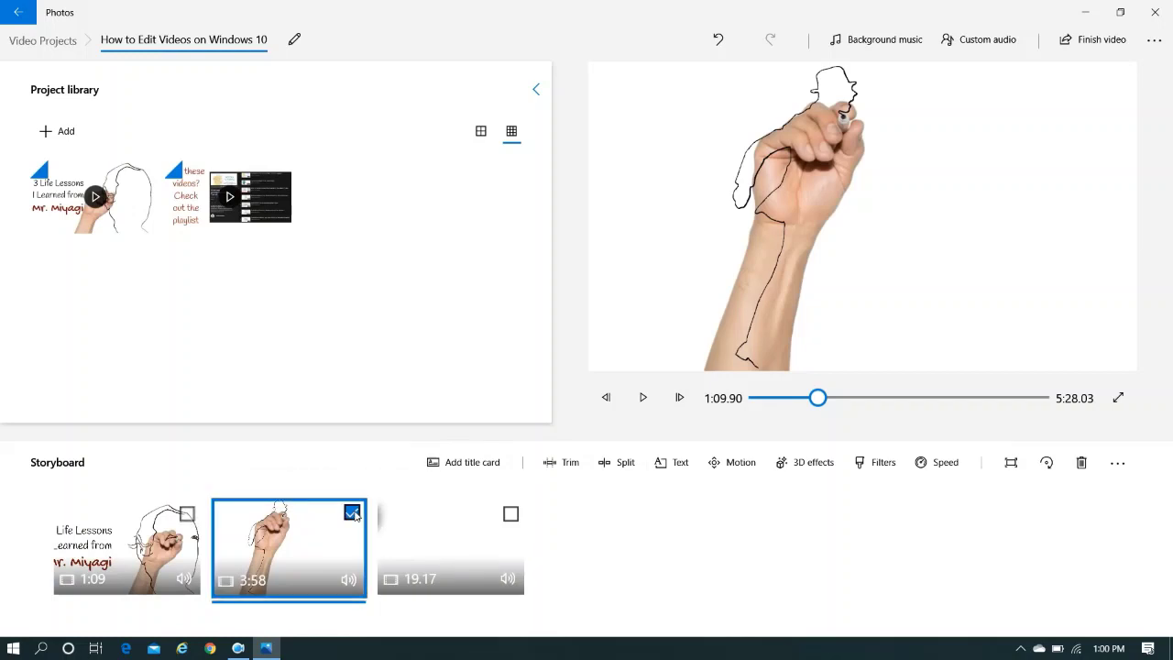
{"action": "left_click", "coordinate": [564, 469]}
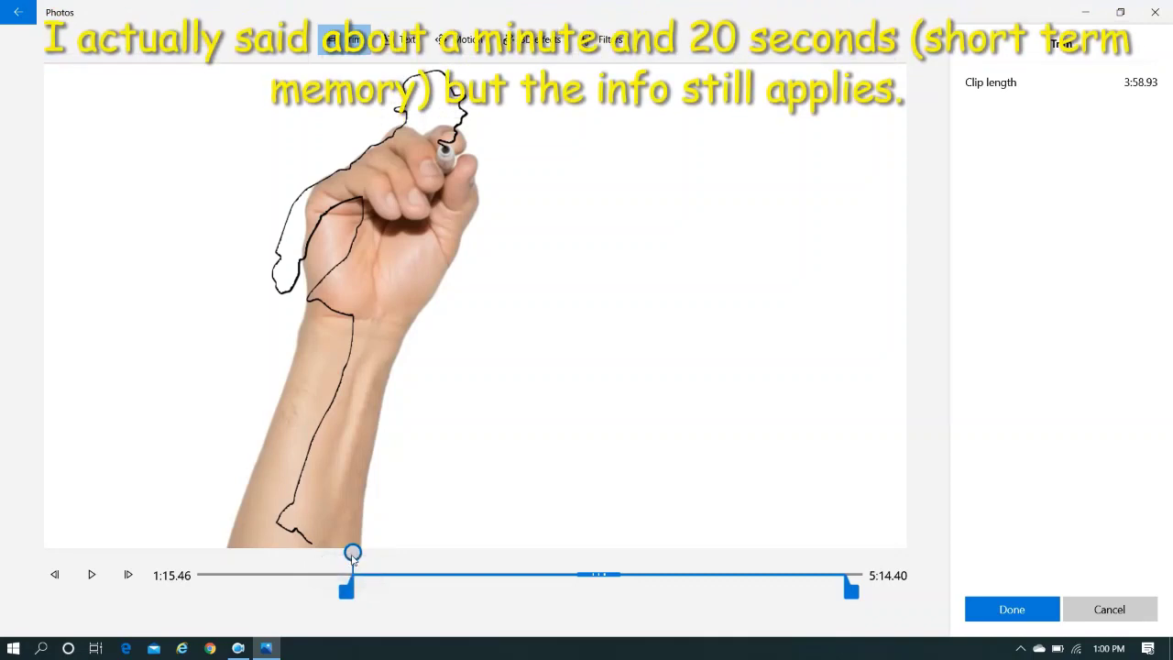
{"action": "left_click_drag", "start_coordinate": [353, 561], "coordinate": [439, 561]}
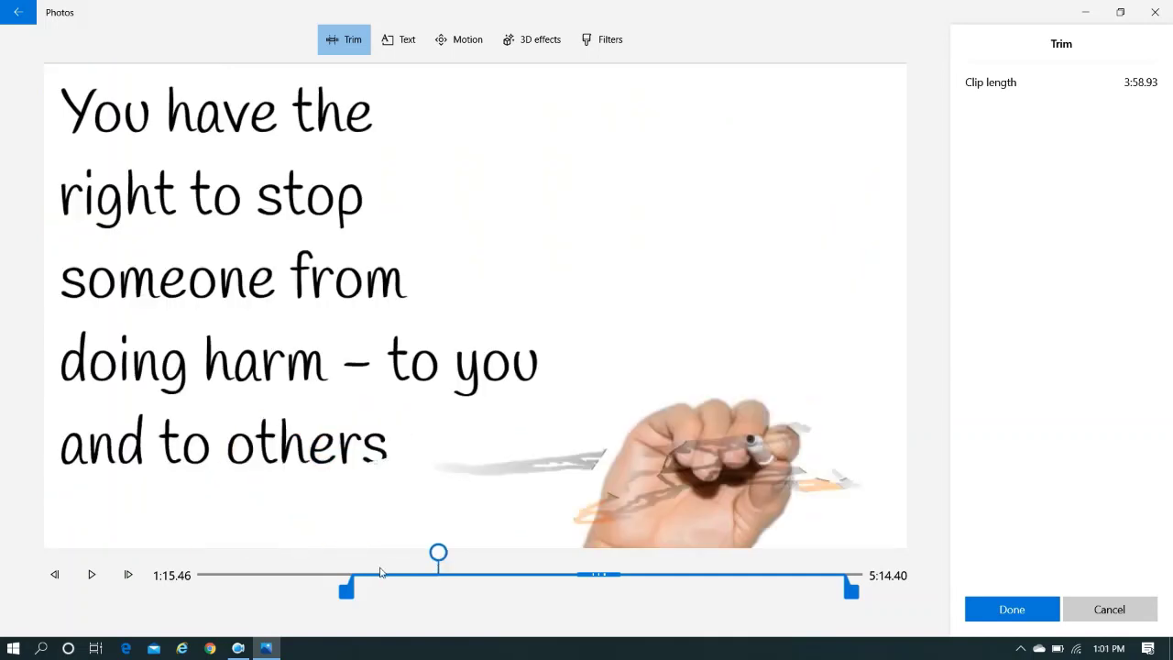
{"action": "left_click_drag", "start_coordinate": [347, 590], "coordinate": [426, 600]}
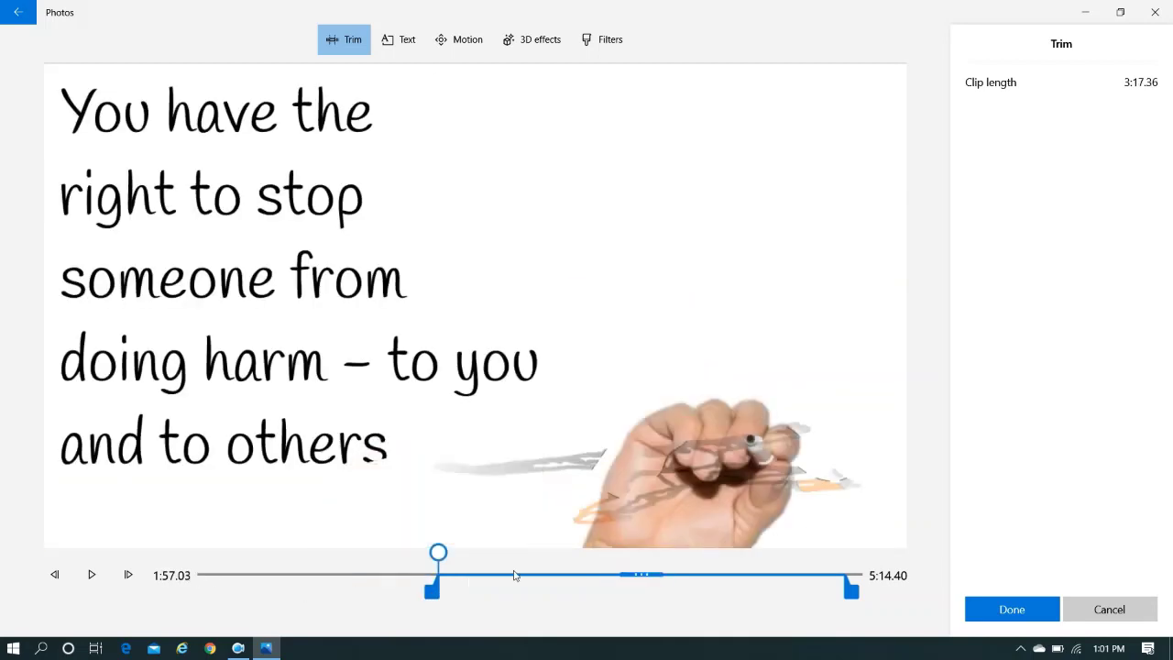
- Apply the 3:17 trim and add the 19-second third clip to the selection
{"action": "left_click", "coordinate": [1015, 608]}
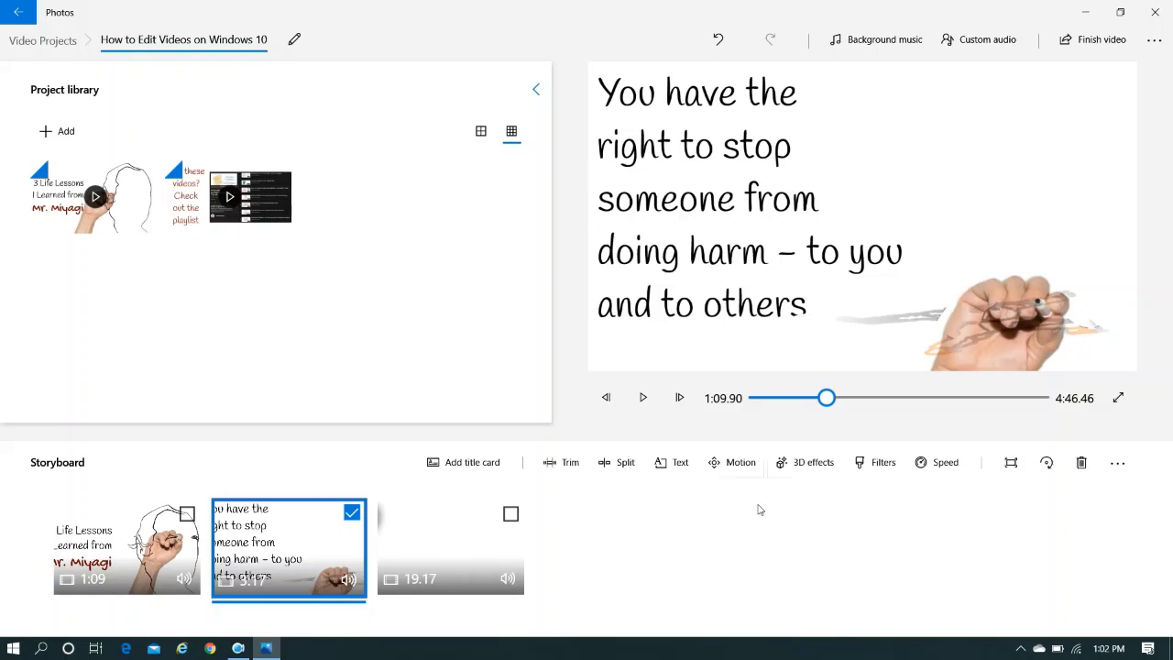
{"action": "left_click", "coordinate": [437, 532]}
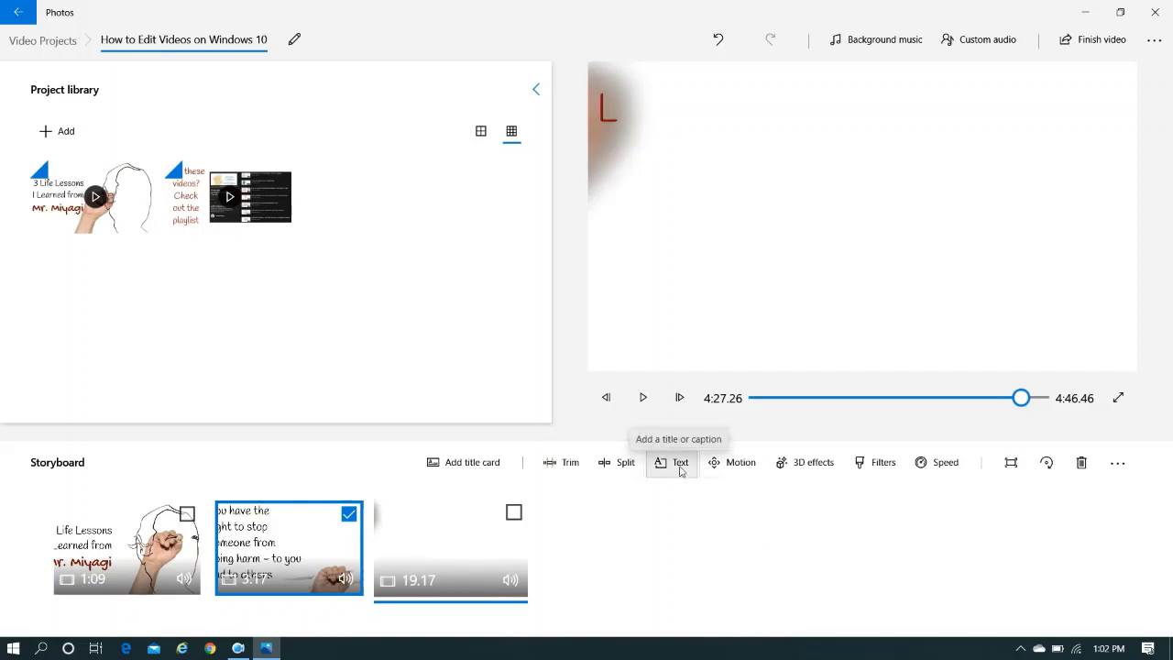
{"action": "left_click", "coordinate": [513, 513]}
- Deselect the second clip and open the Text editor for the 19-second final clip
{"action": "left_click", "coordinate": [348, 513]}
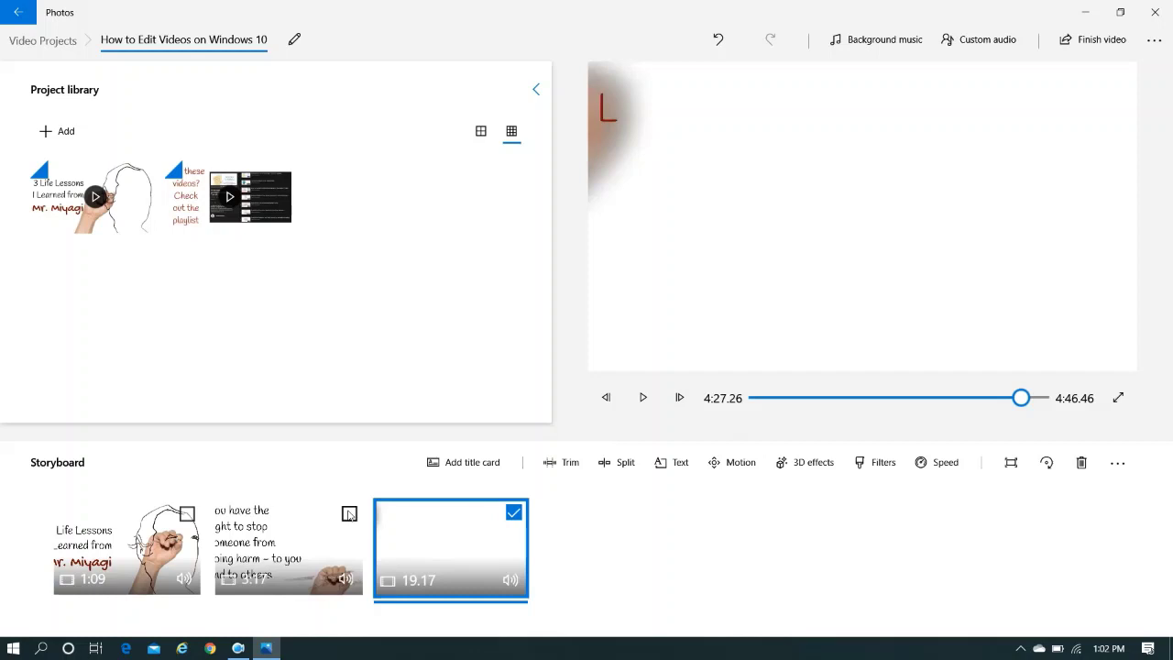
{"action": "left_click", "coordinate": [671, 465]}
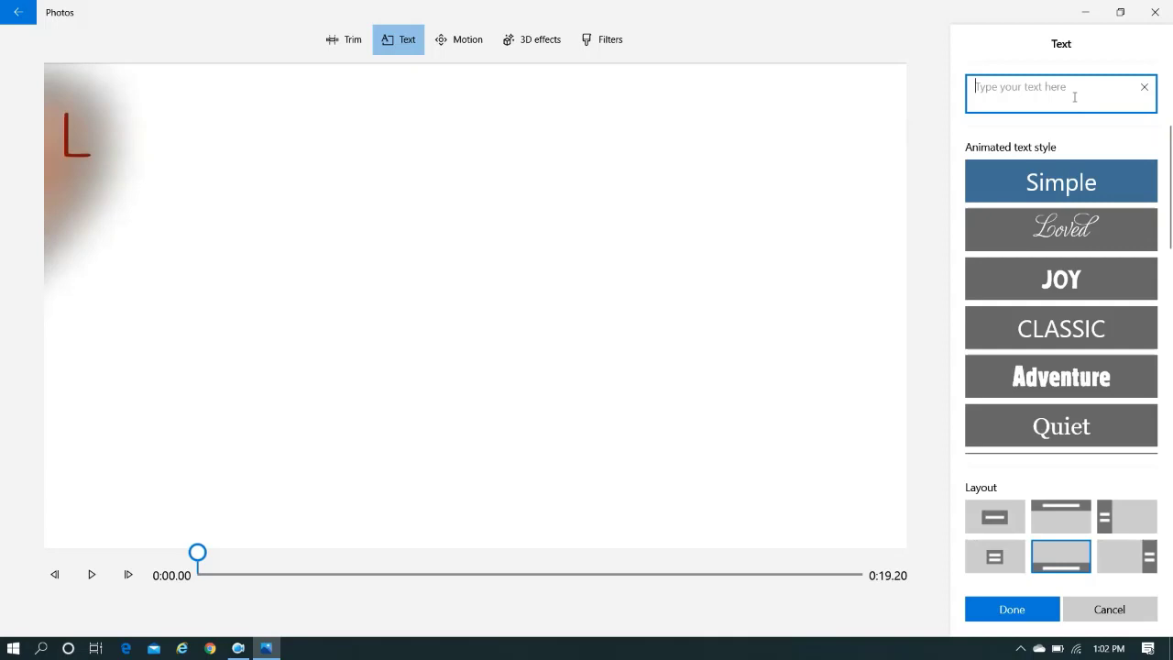
- Enter the caption 'This is where I'd like some text'
{"action": "type", "text": "Th"}
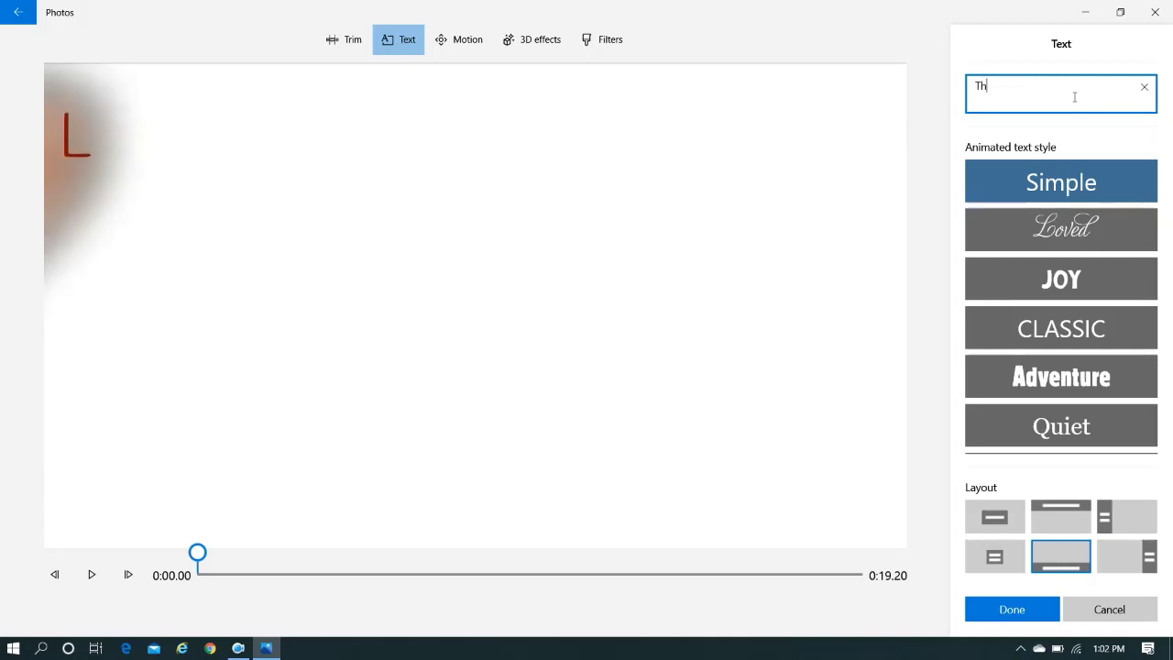
{"action": "type", "text": "is is where I"}
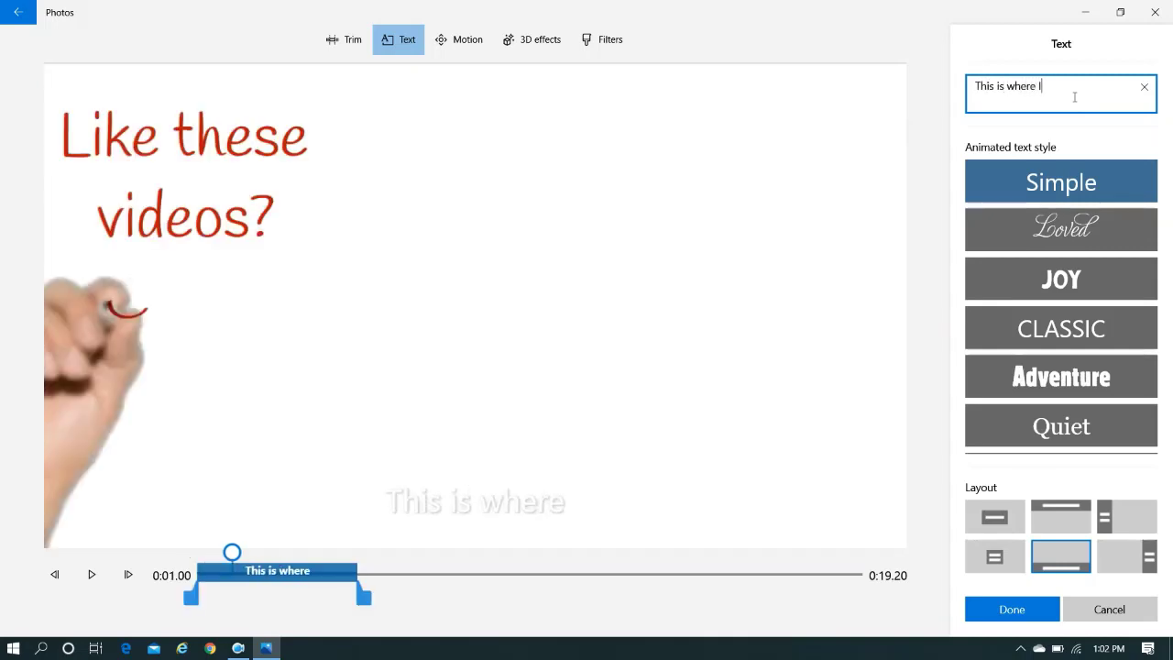
{"action": "type", "text": "'d like"}
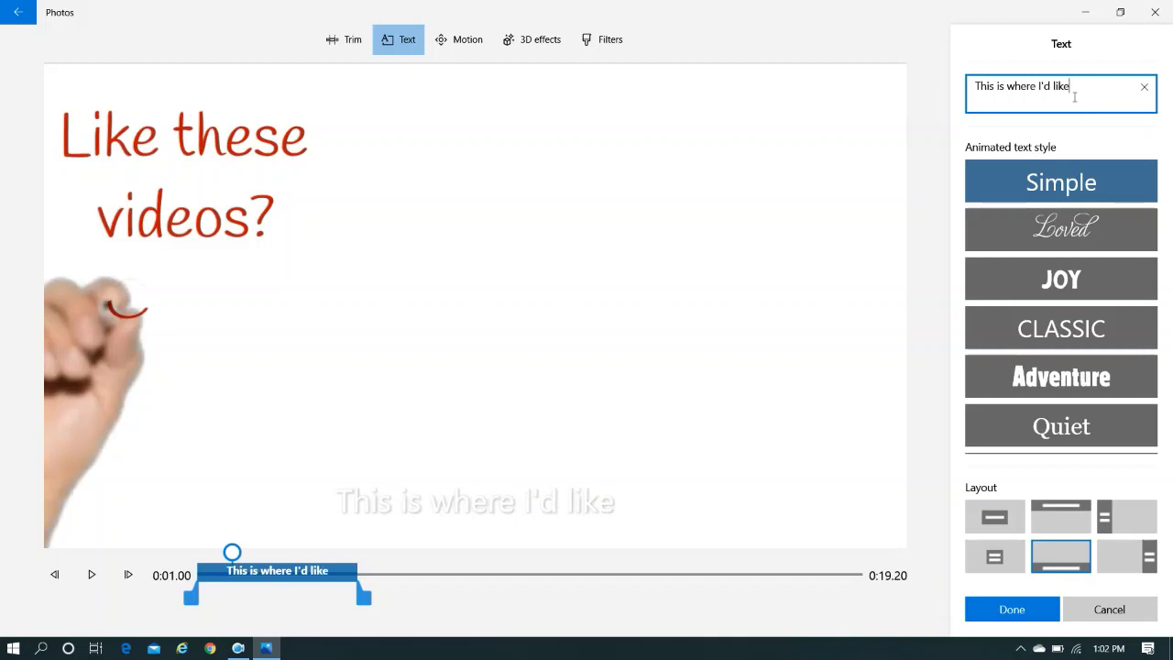
{"action": "type", "text": " some text"}
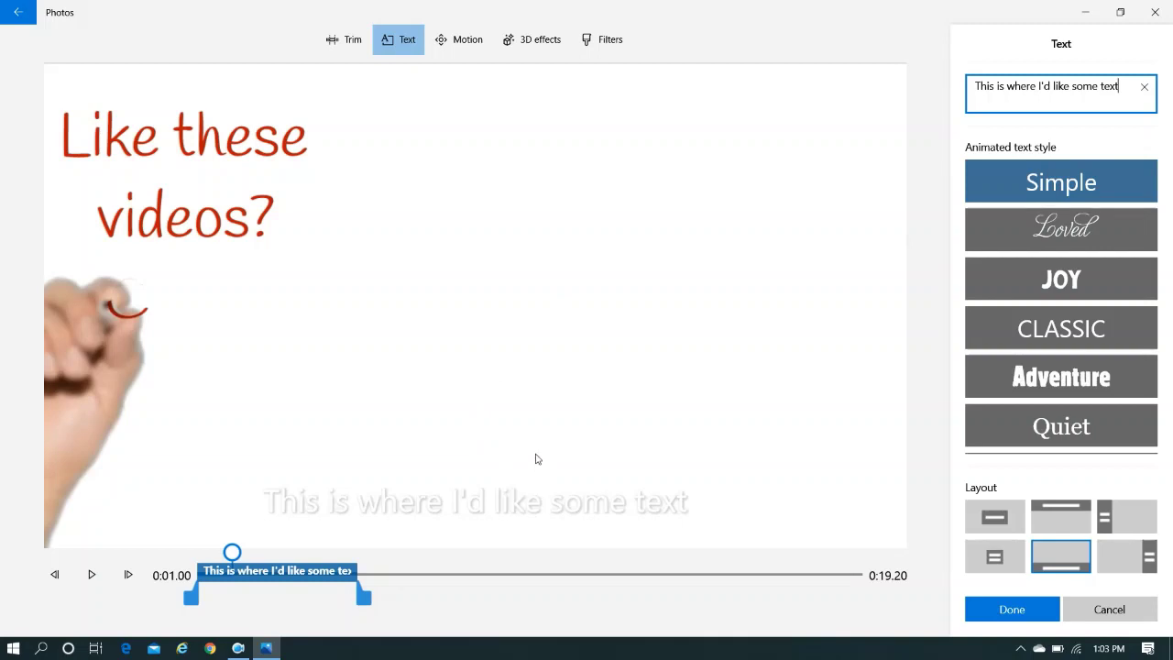
- Preview the Loved, JOY, CLASSIC, Adventure, Quiet and Boom styles, then apply poetry to the caption
{"action": "left_click", "coordinate": [1041, 239]}
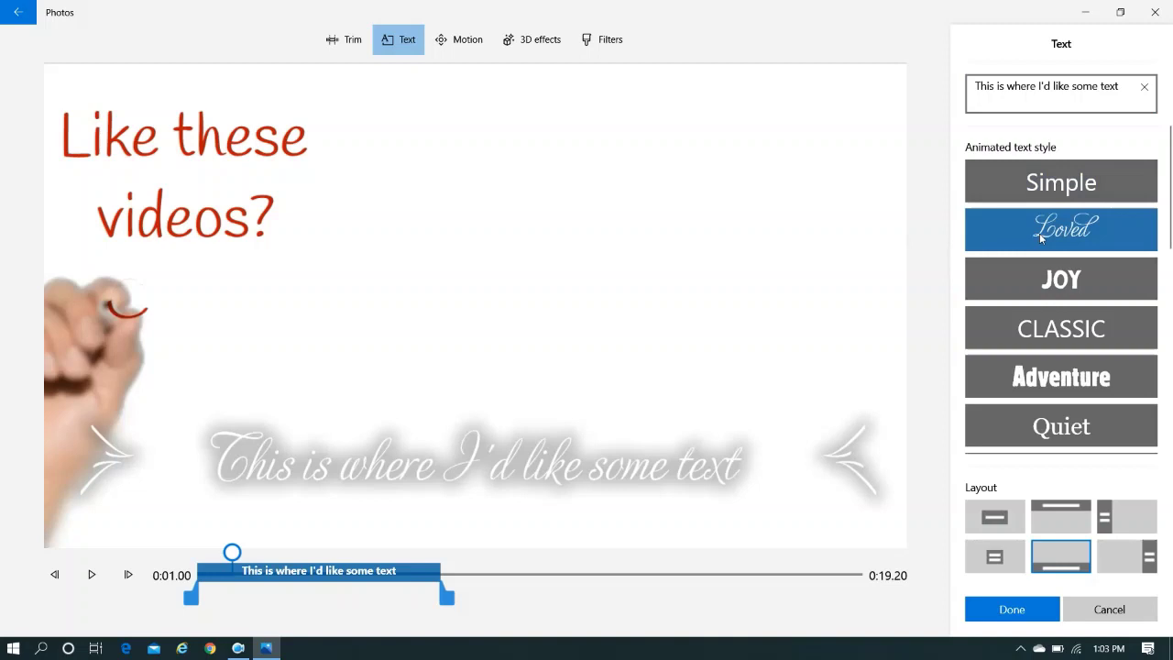
{"action": "left_click", "coordinate": [1089, 274]}
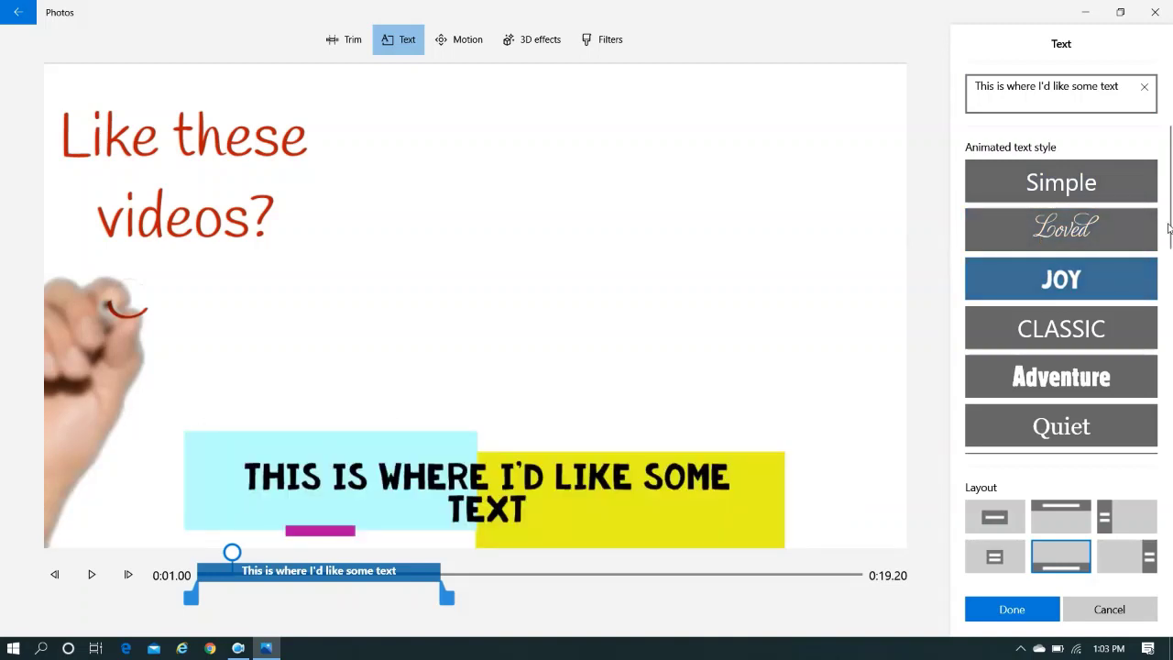
{"action": "scroll", "coordinate": [1170, 239], "scroll_direction": "down", "scroll_amount": 2}
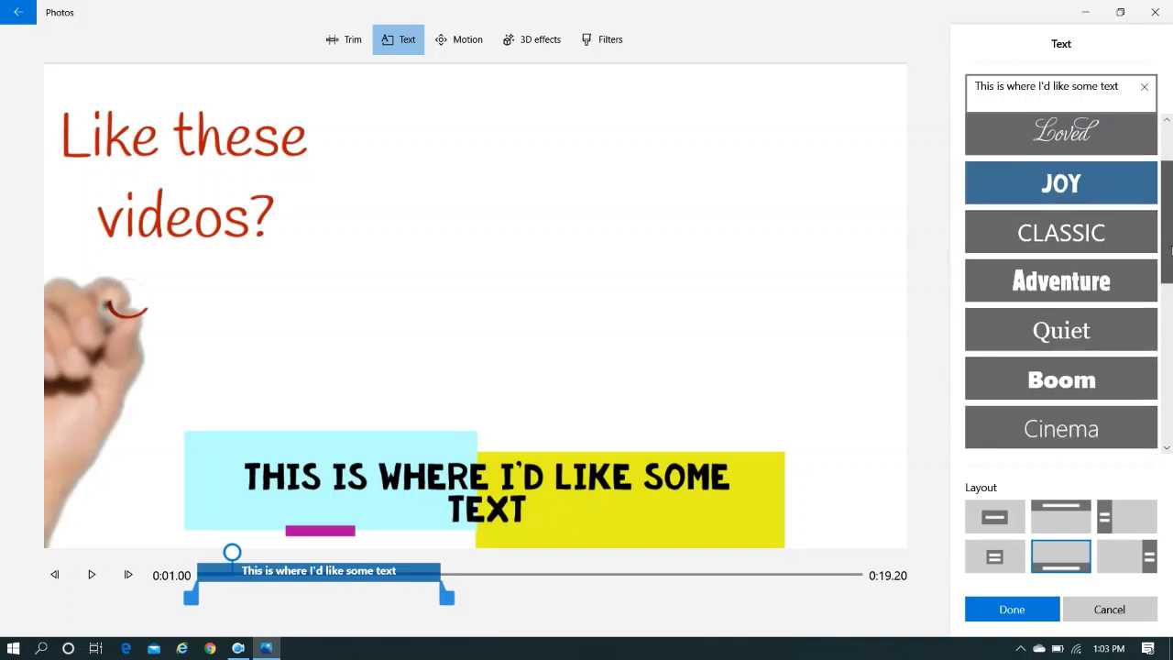
{"action": "left_click", "coordinate": [1089, 221]}
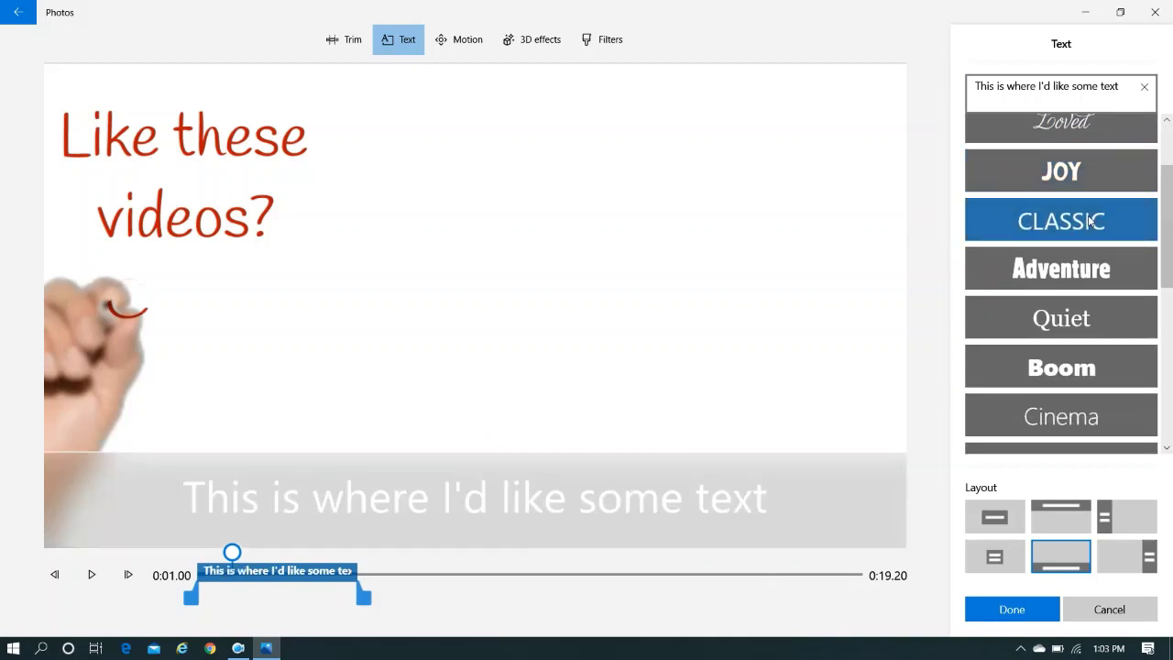
{"action": "scroll", "coordinate": [1170, 231], "scroll_direction": "down", "scroll_amount": 2}
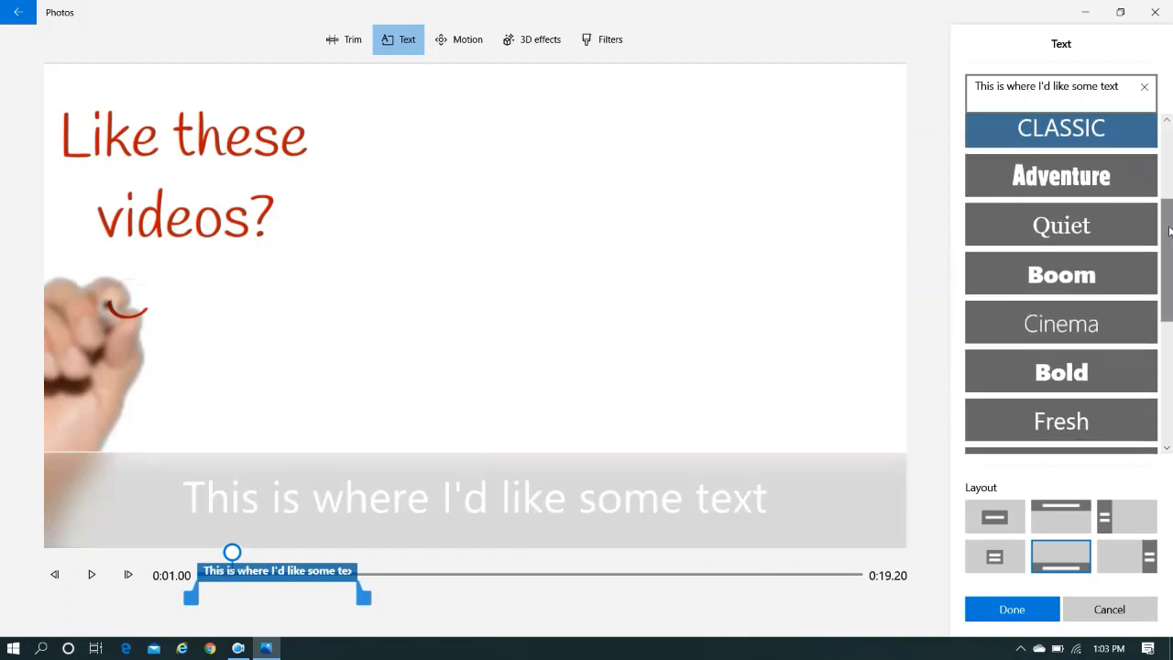
{"action": "left_click", "coordinate": [1105, 179]}
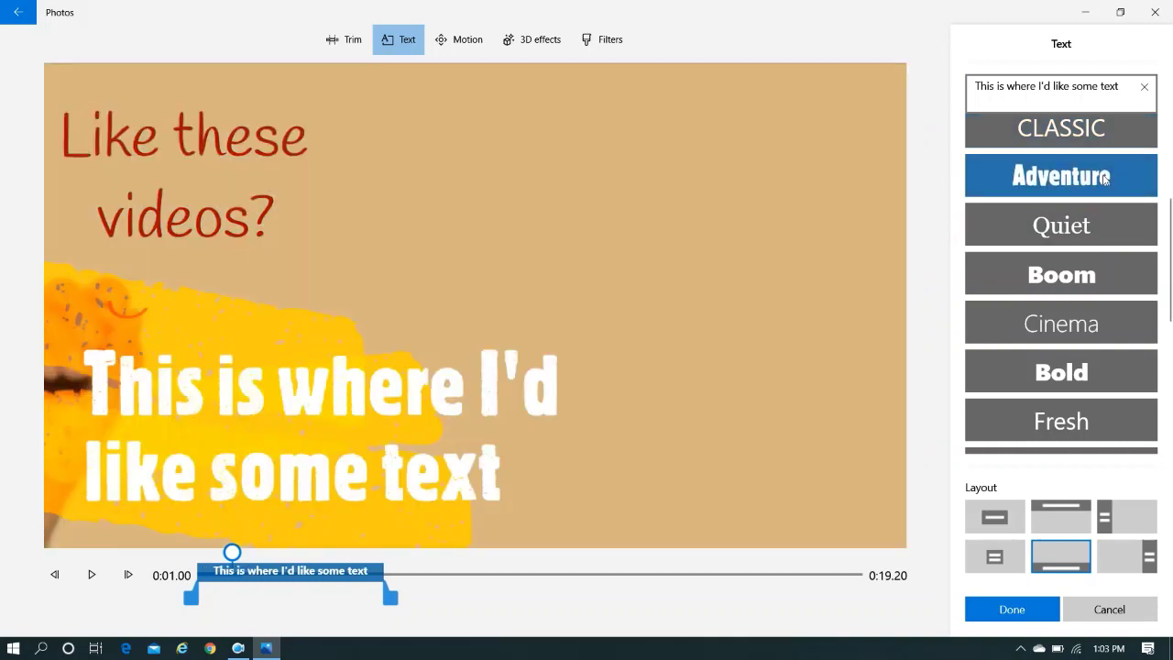
{"action": "left_click", "coordinate": [1049, 234]}
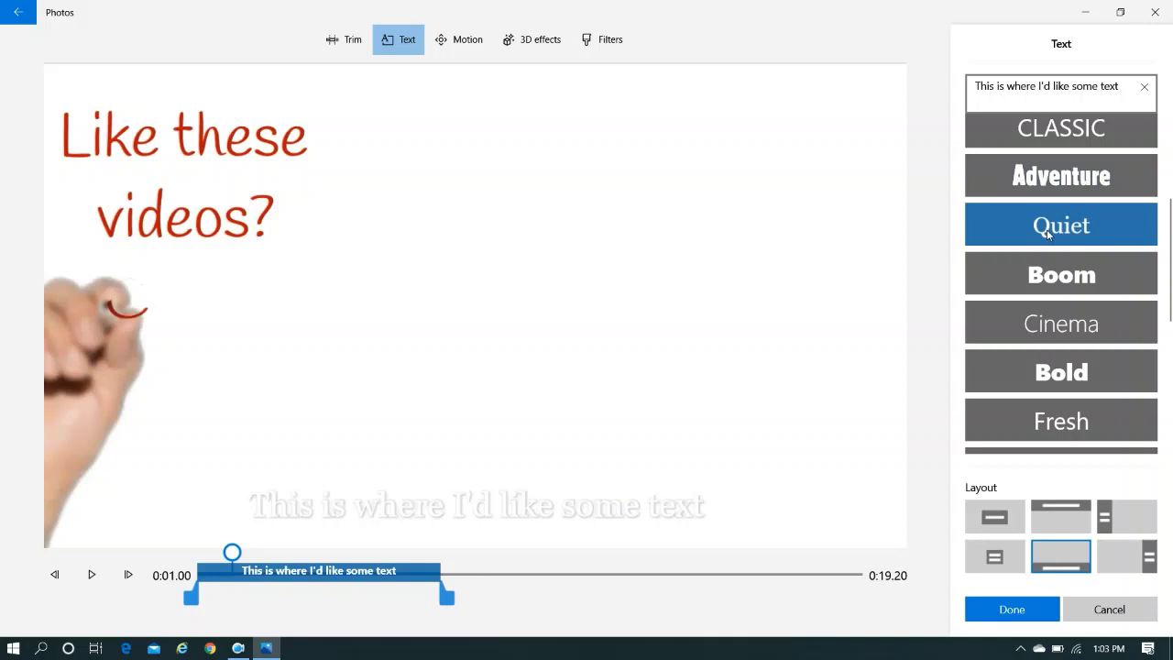
{"action": "left_click", "coordinate": [1063, 280]}
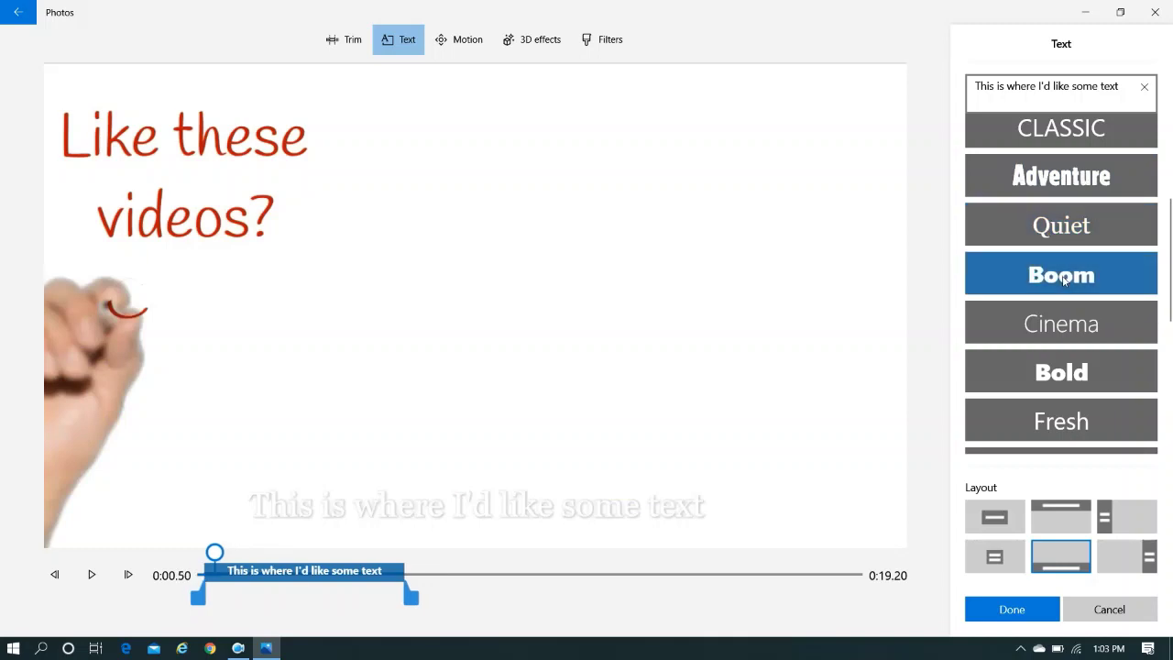
{"action": "left_click_drag", "start_coordinate": [1168, 251], "coordinate": [1171, 351]}
{"action": "left_click", "coordinate": [1103, 212]}
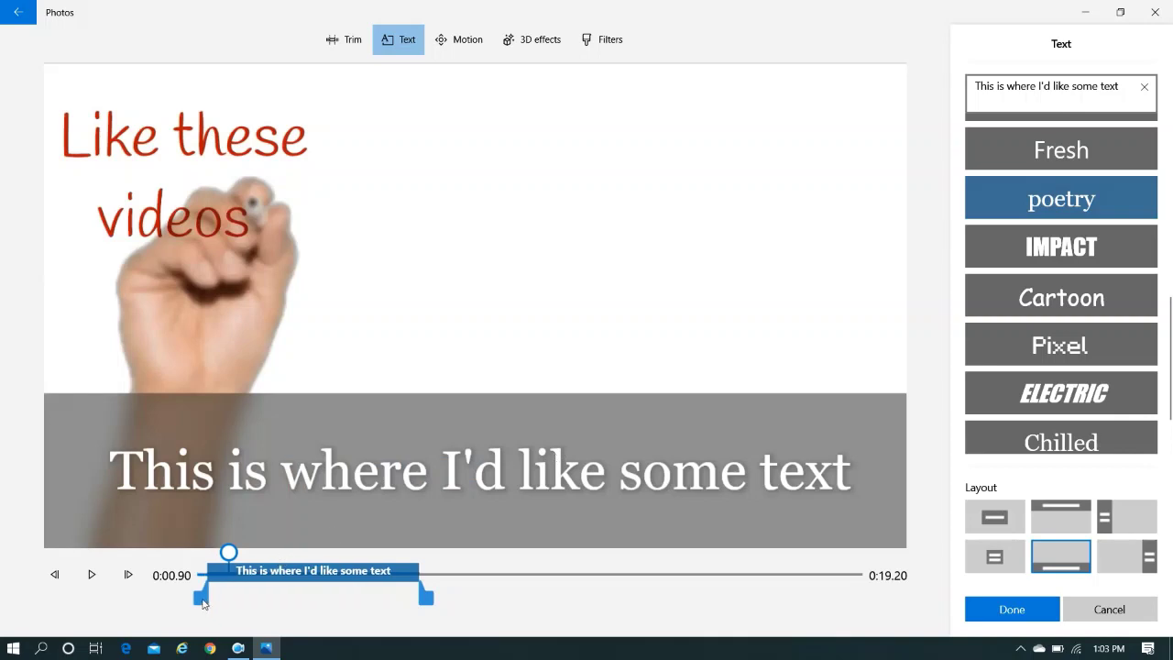
- Shift the caption's start later in the final clip and scrub ahead to check its timing
{"action": "left_click_drag", "start_coordinate": [198, 601], "coordinate": [268, 610]}
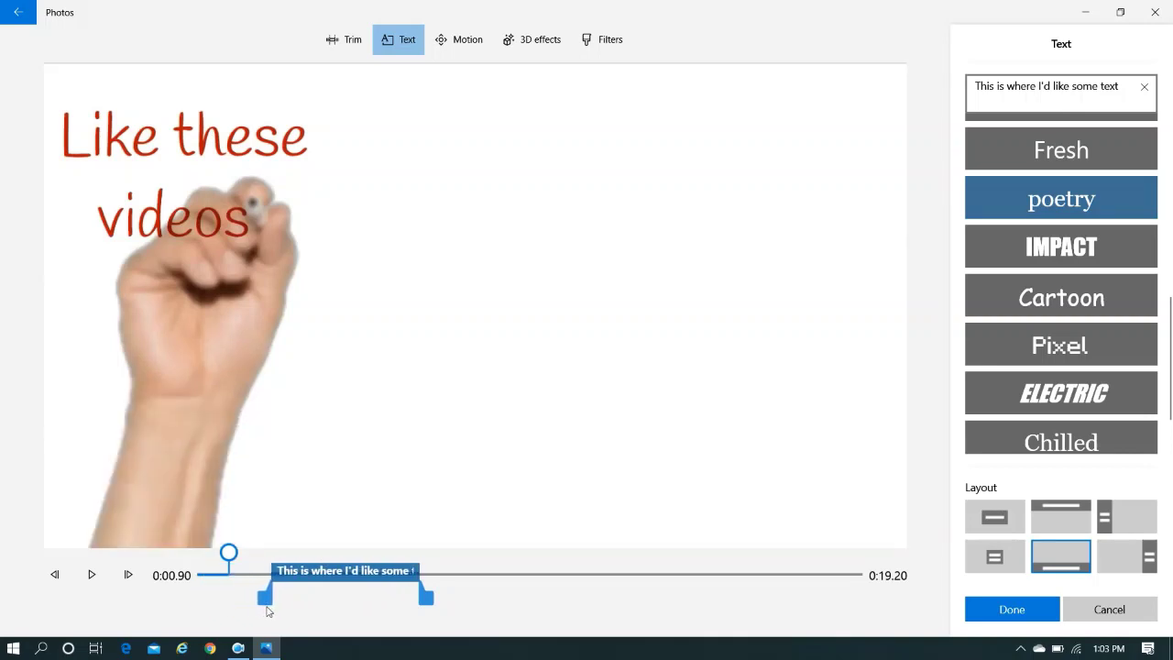
{"action": "mouse_move", "coordinate": [230, 555]}
{"action": "left_mouse_down"}
{"action": "mouse_move", "coordinate": [445, 558]}
{"action": "mouse_move", "coordinate": [242, 555]}
{"action": "left_mouse_up"}
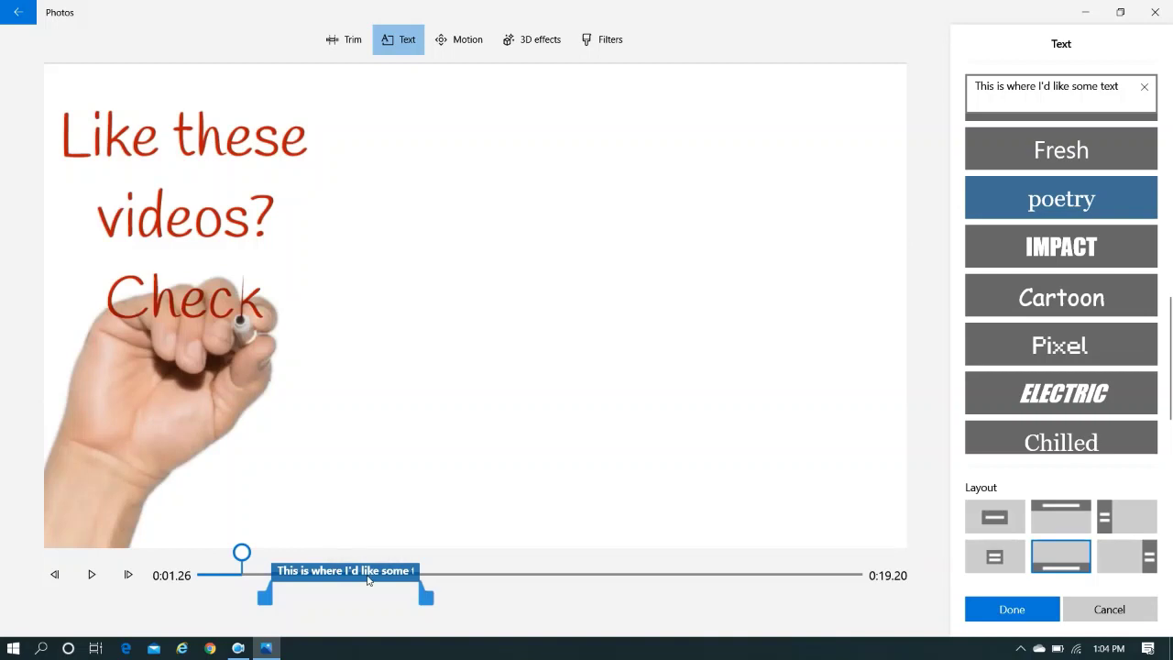
- Try the Title 2, left-panel, lower and Right caption layouts, then settle on Title 1
{"action": "left_click_drag", "start_coordinate": [241, 552], "coordinate": [326, 553]}
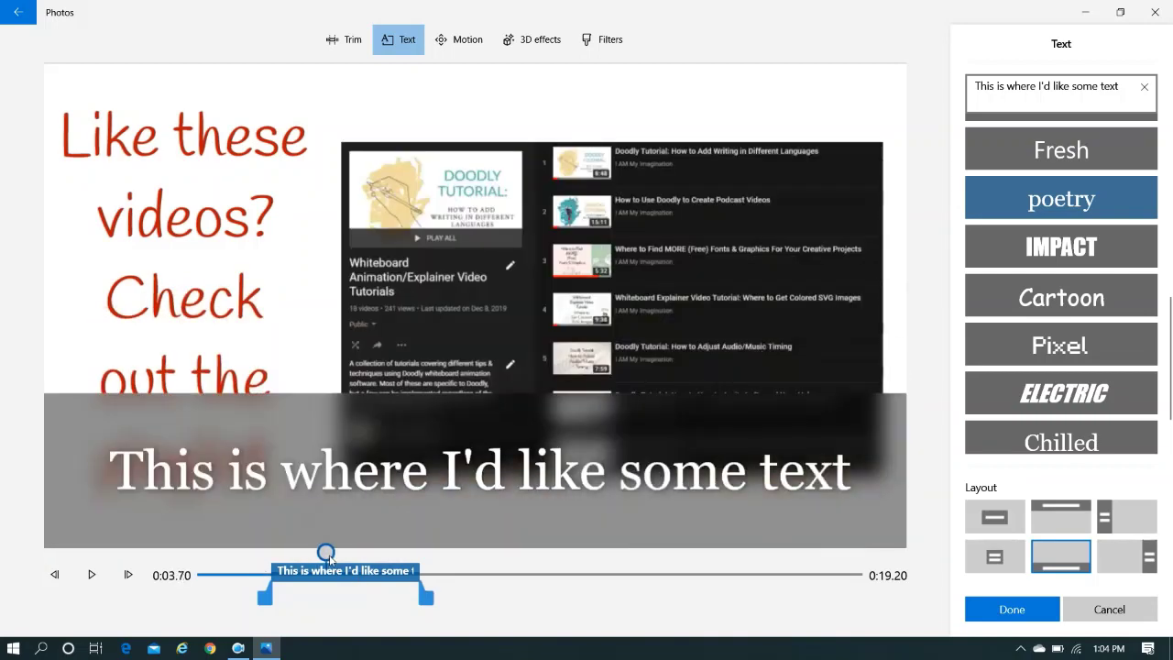
{"action": "left_click", "coordinate": [1082, 516]}
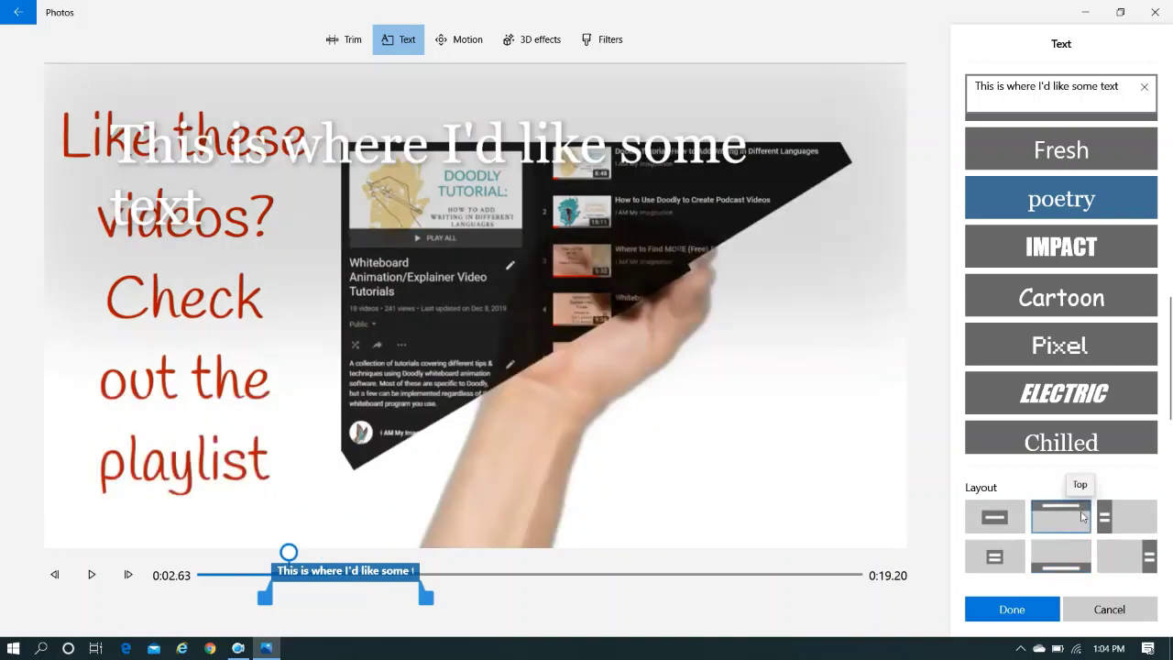
{"action": "left_click", "coordinate": [1125, 524]}
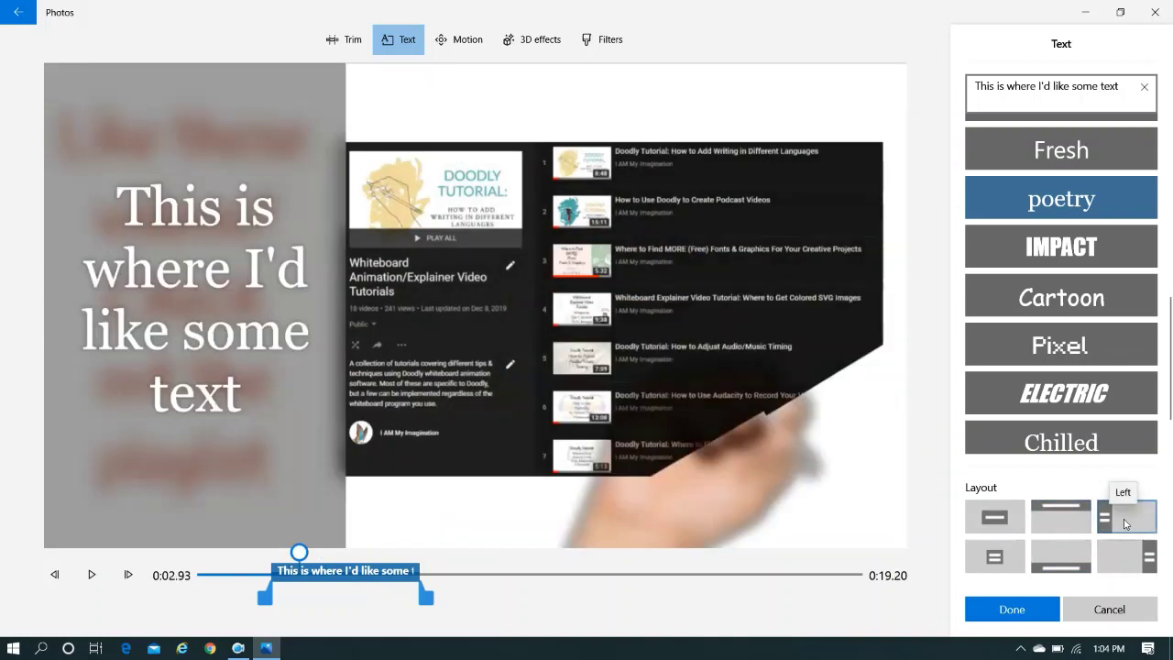
{"action": "left_click", "coordinate": [996, 558]}
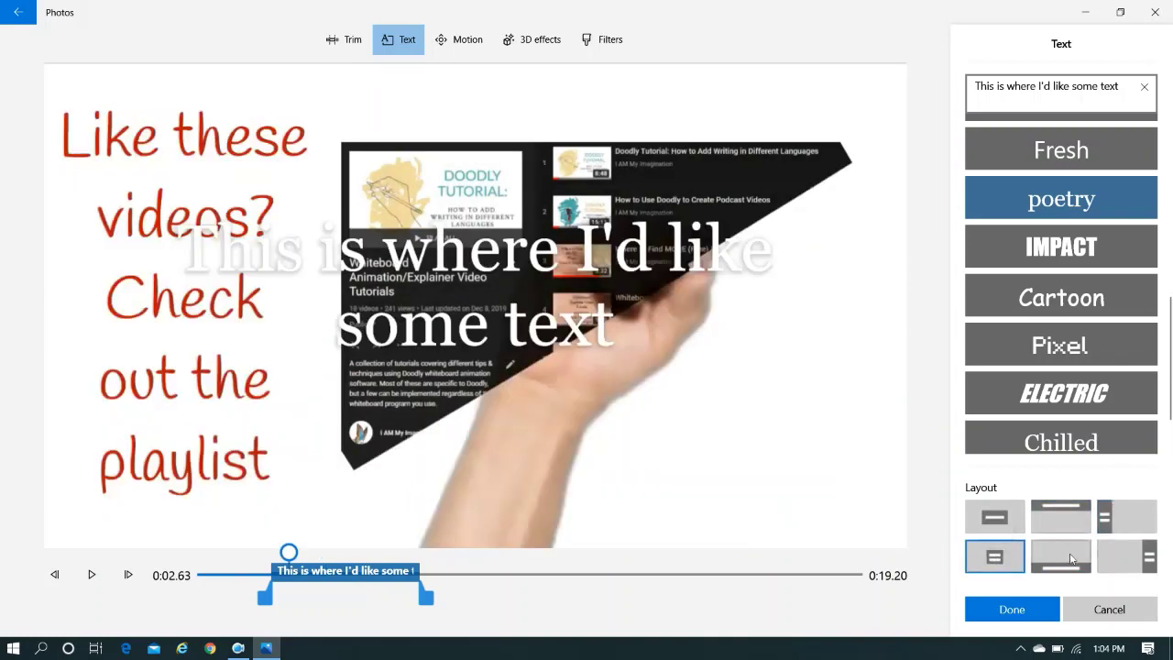
{"action": "left_click", "coordinate": [1125, 561]}
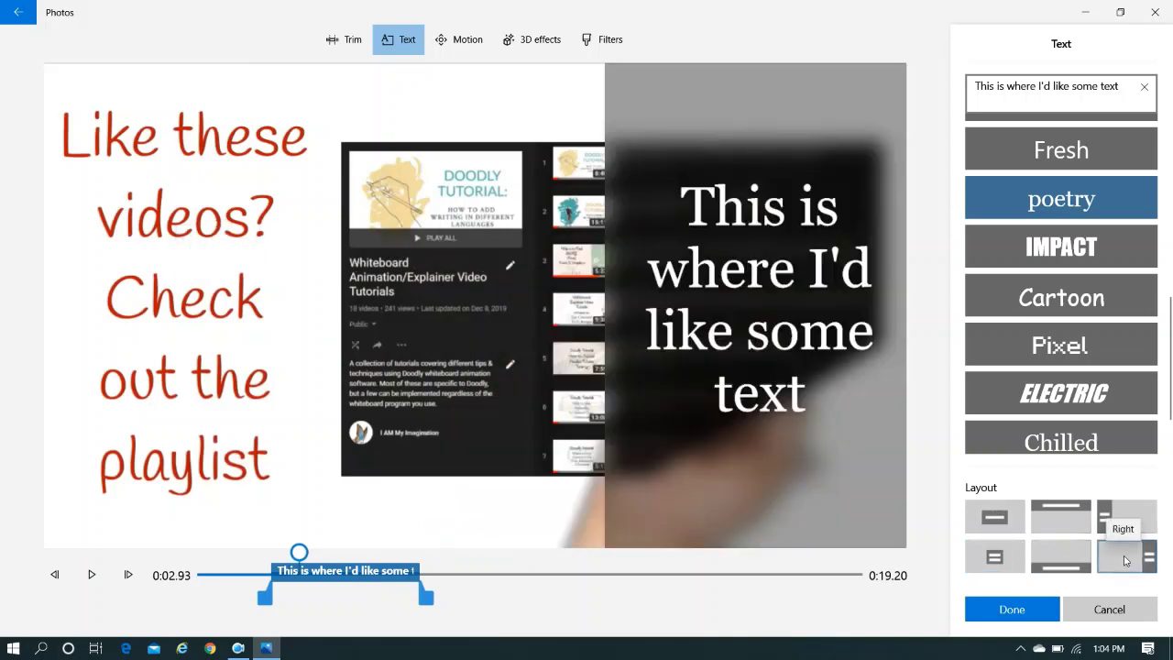
{"action": "left_click", "coordinate": [995, 520]}
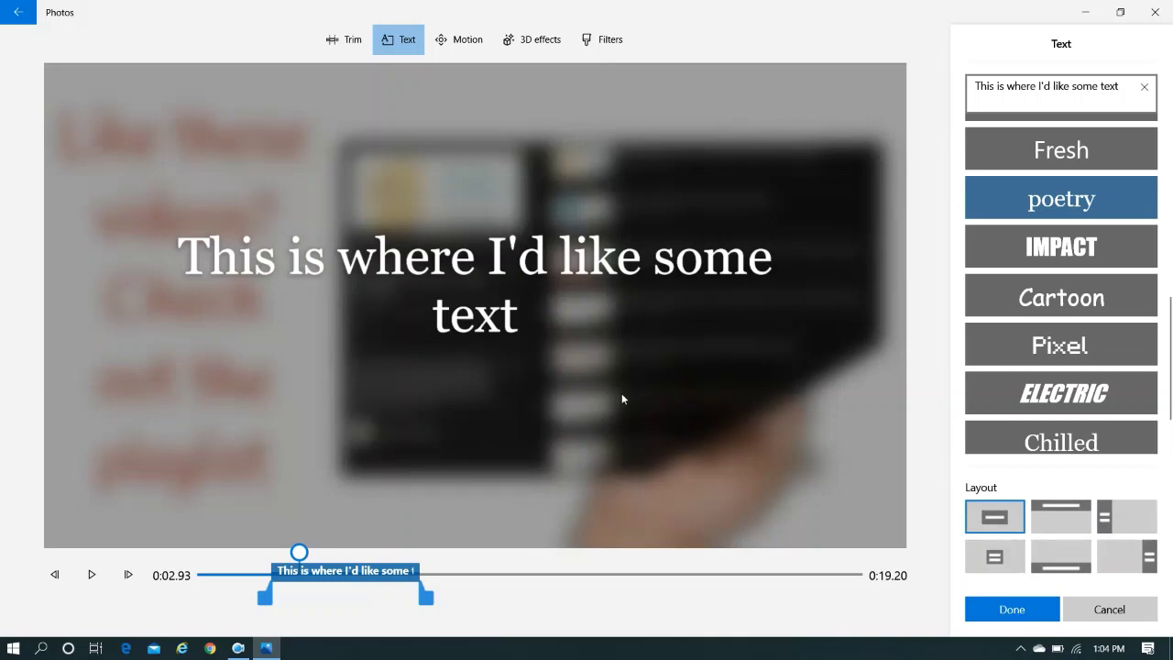
- Keep the Title 1 caption, preview frames near the end, and select the 19.17 final clip
{"action": "left_click", "coordinate": [1008, 610]}
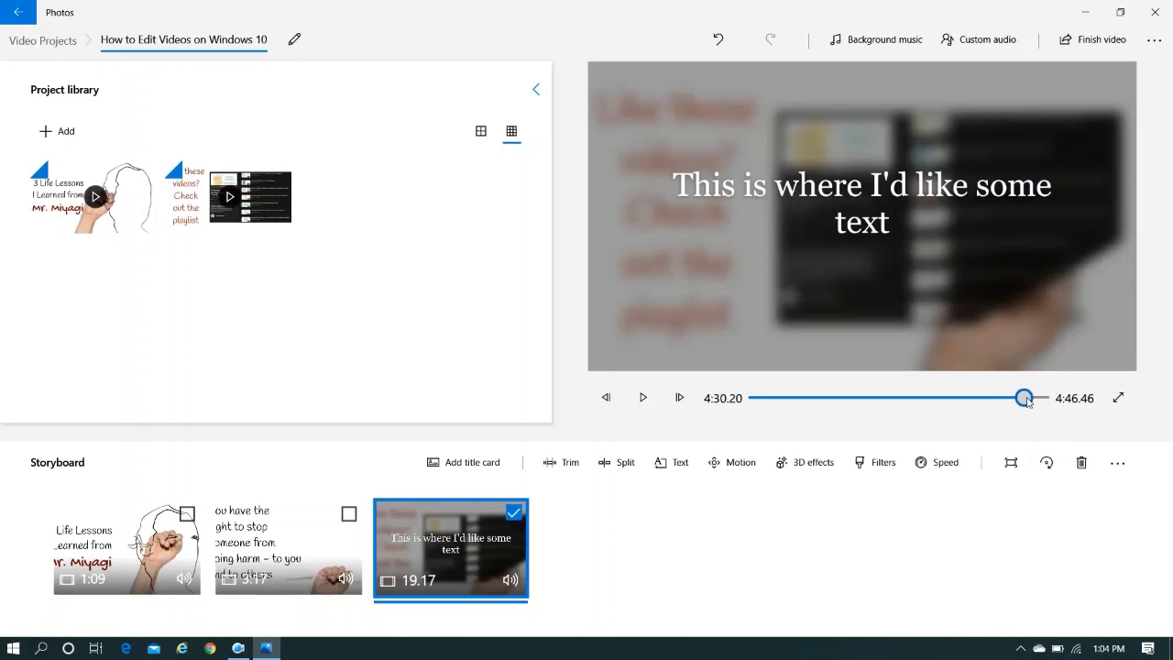
{"action": "mouse_move", "coordinate": [1027, 401]}
{"action": "left_mouse_down"}
{"action": "mouse_move", "coordinate": [969, 401]}
{"action": "mouse_move", "coordinate": [1043, 407]}
{"action": "mouse_move", "coordinate": [1016, 407]}
{"action": "mouse_move", "coordinate": [1041, 397]}
{"action": "mouse_move", "coordinate": [1006, 399]}
{"action": "left_mouse_up"}
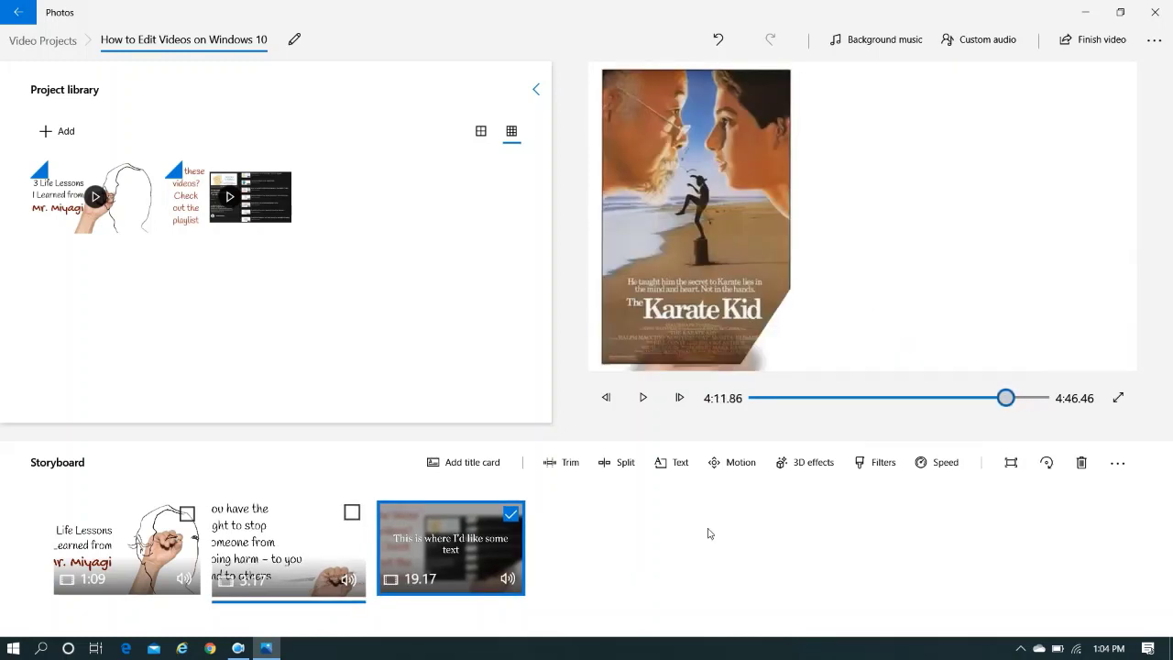
{"action": "left_click", "coordinate": [477, 552]}
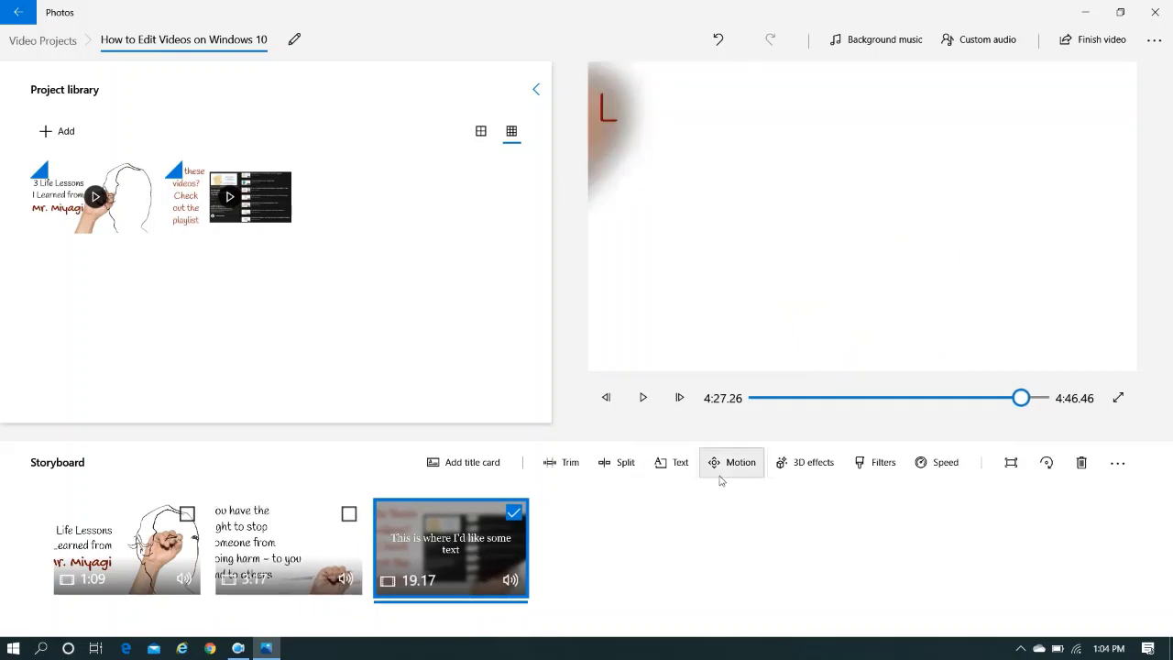
- Extend the final clip's text bar so the caption covers most of its 0:19.20 length
{"action": "left_click", "coordinate": [680, 462]}
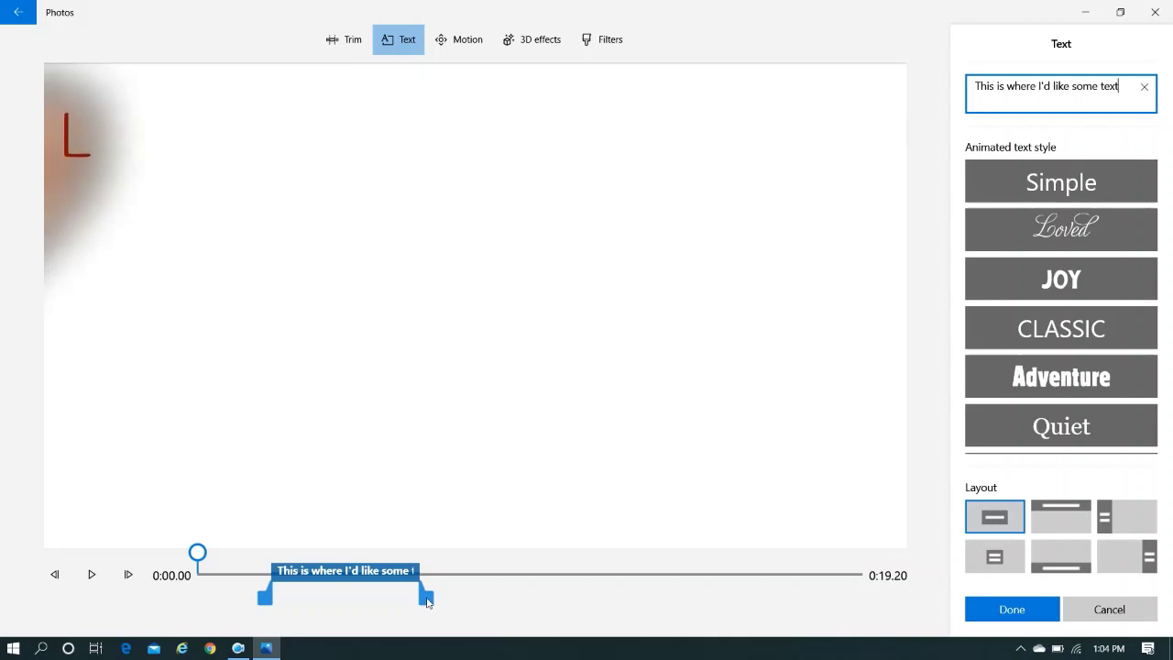
{"action": "left_click_drag", "start_coordinate": [426, 600], "coordinate": [761, 599]}
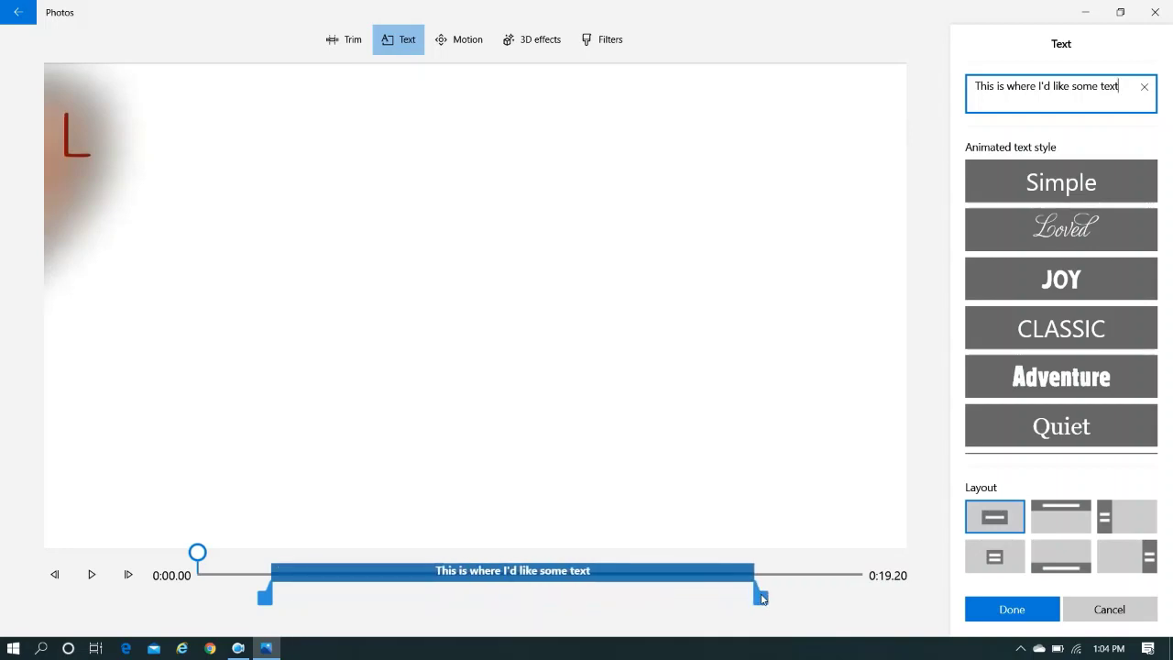
{"action": "left_click", "coordinate": [1019, 605]}
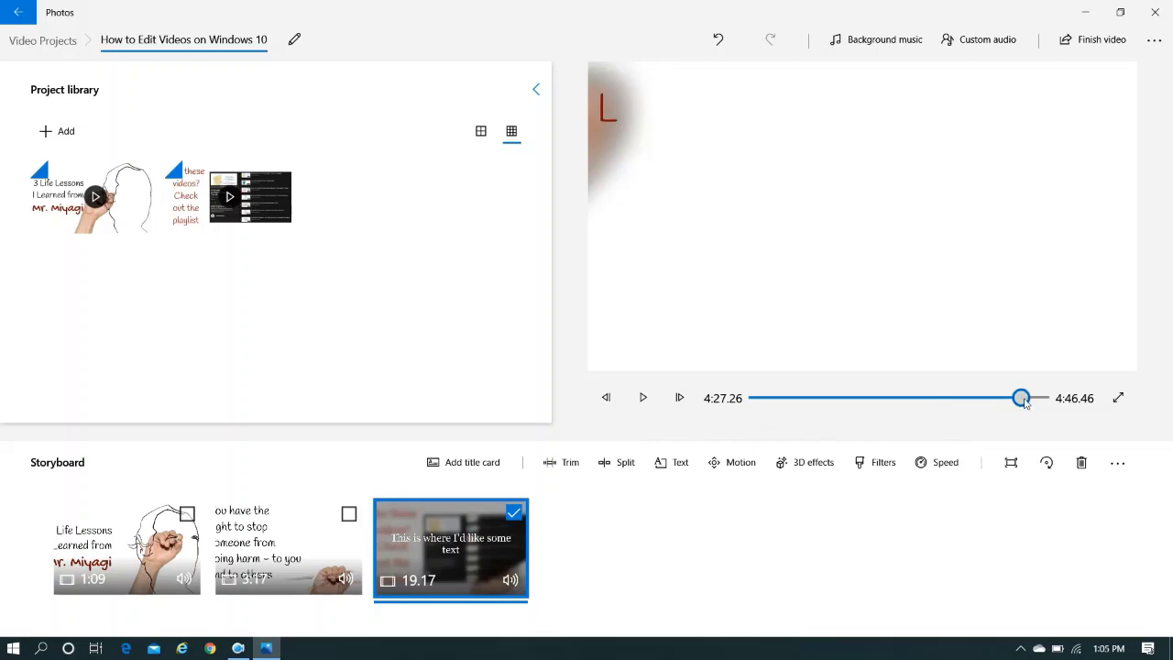
{"action": "left_click_drag", "start_coordinate": [1024, 403], "coordinate": [1037, 397]}
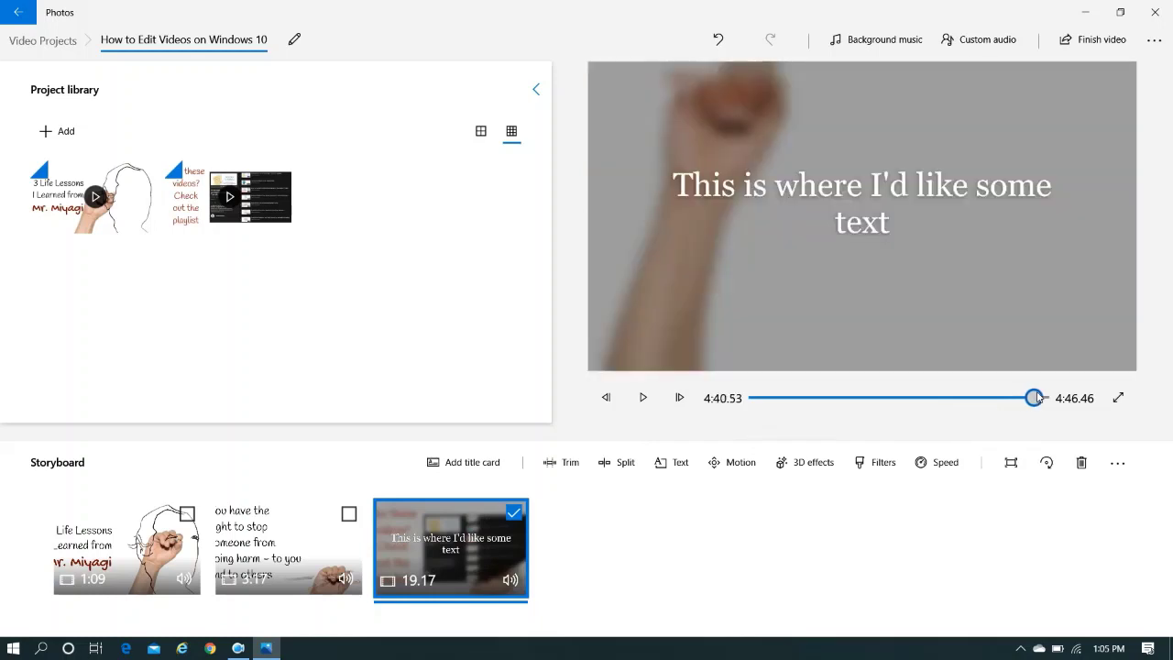
{"action": "left_click_drag", "start_coordinate": [1038, 397], "coordinate": [1033, 399]}
{"action": "left_click_drag", "start_coordinate": [1041, 399], "coordinate": [1038, 398]}
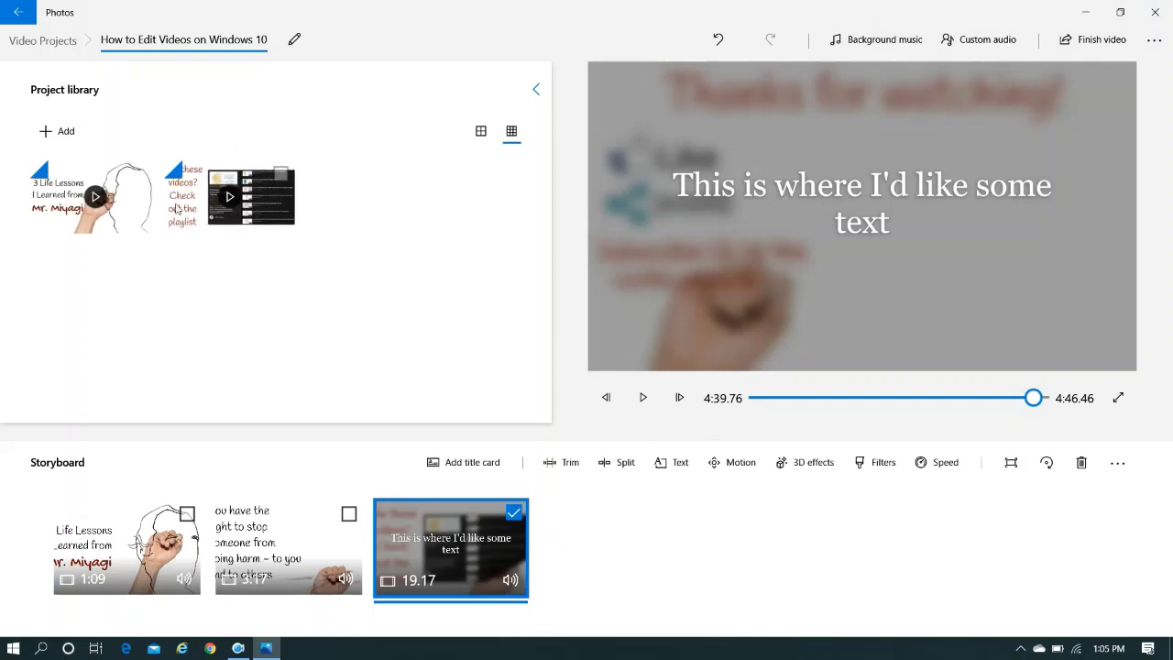
{"action": "mouse_move", "coordinate": [131, 209]}
{"action": "left_mouse_down"}
{"action": "mouse_move", "coordinate": [224, 202]}
{"action": "mouse_move", "coordinate": [284, 573]}
{"action": "mouse_move", "coordinate": [128, 550]}
{"action": "left_mouse_up"}
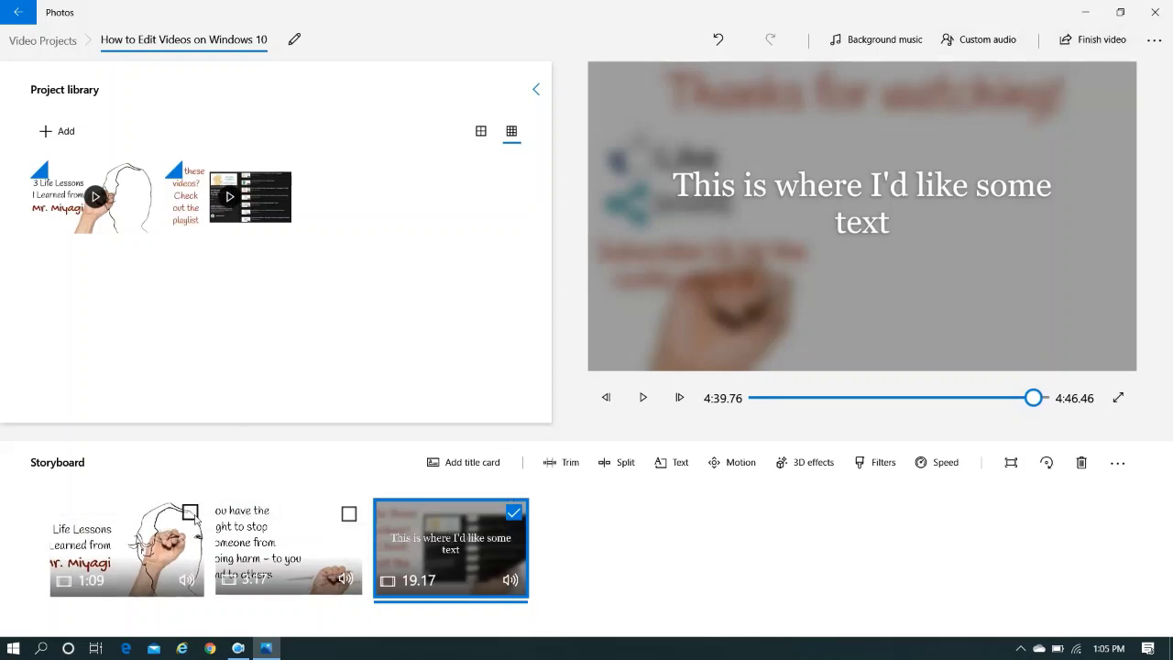
- Split the 1:09 opening clip at 0:38.13 into 38.13 and 31.77 pieces
{"action": "left_click", "coordinate": [187, 513]}
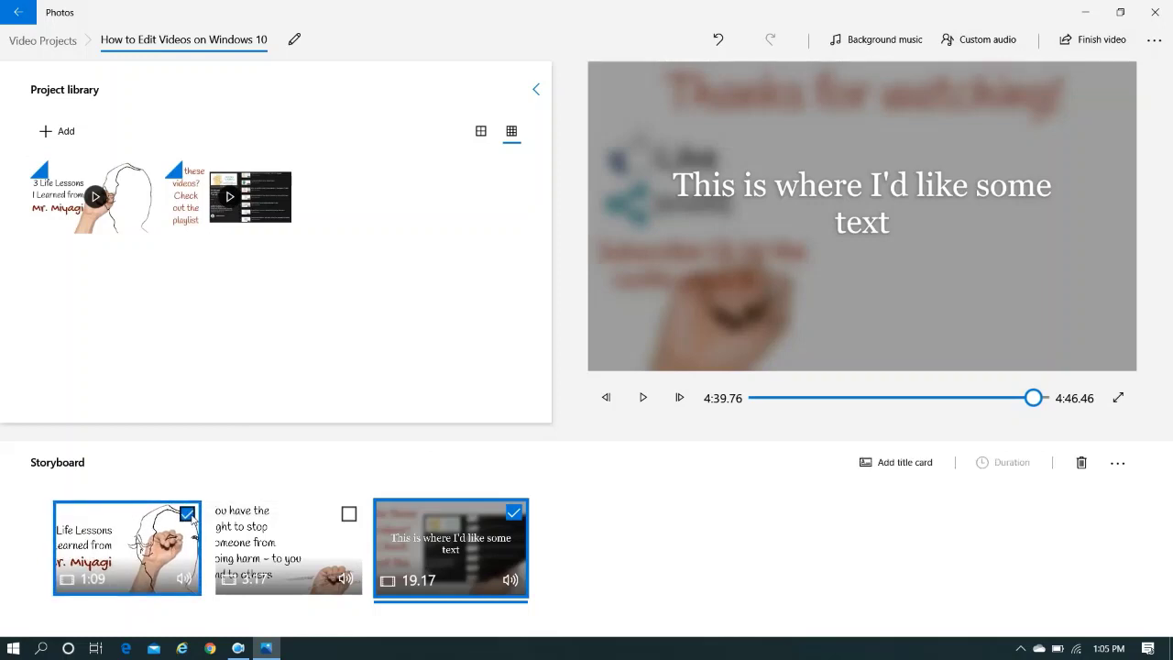
{"action": "left_click", "coordinate": [514, 513]}
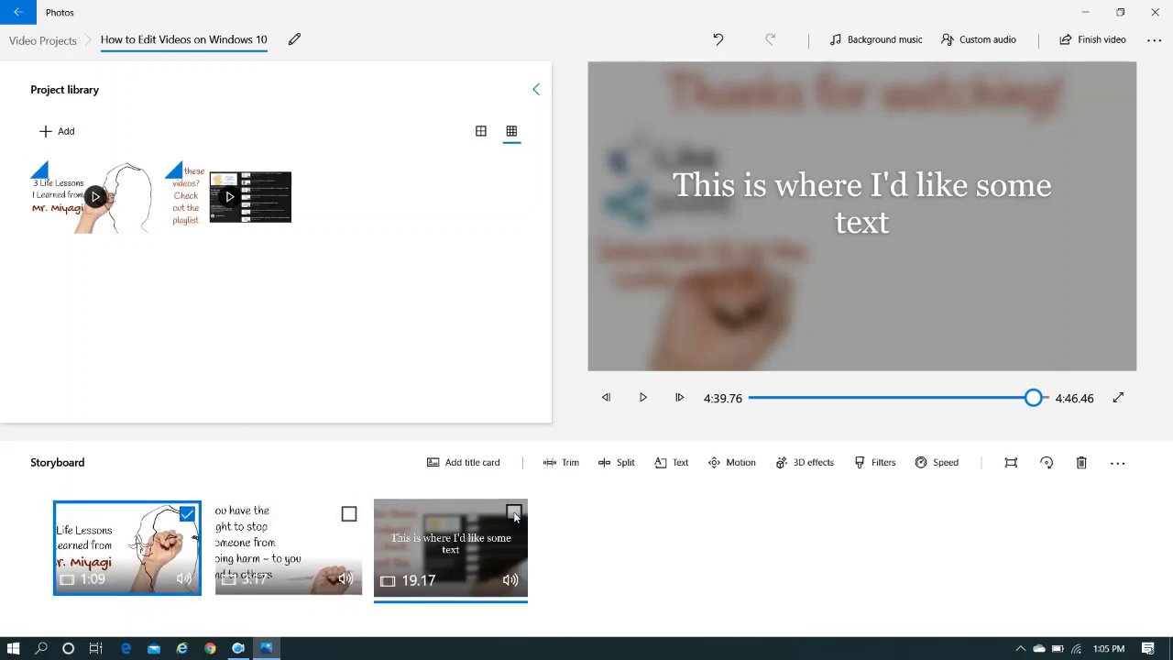
{"action": "left_click", "coordinate": [577, 469]}
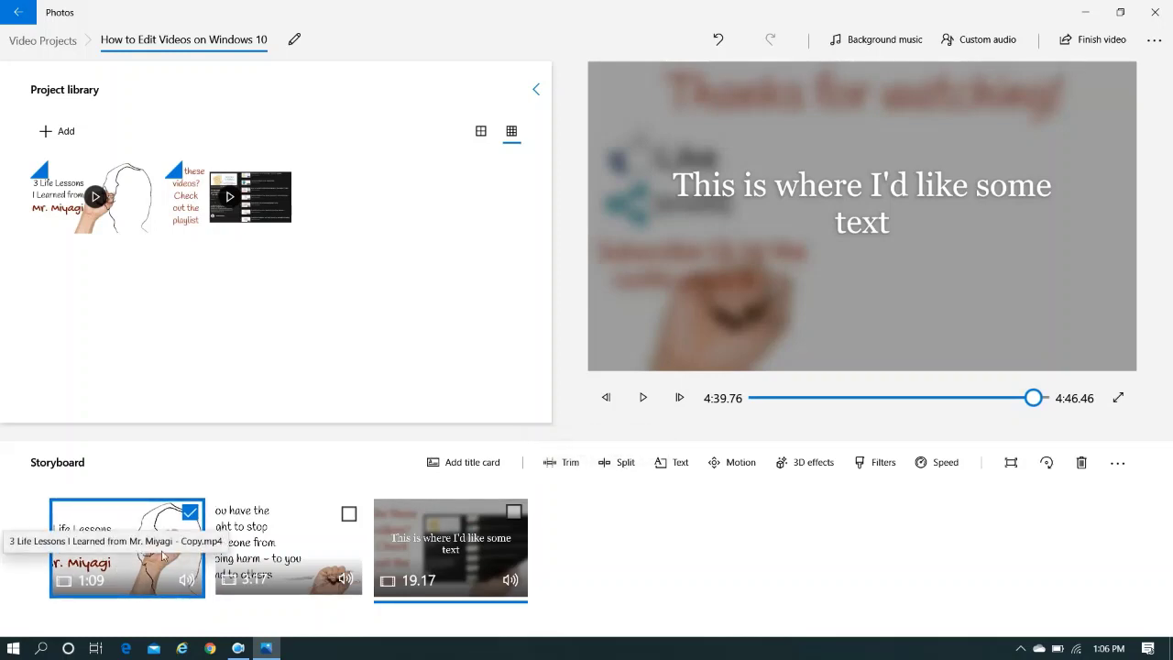
{"action": "left_click", "coordinate": [622, 467]}
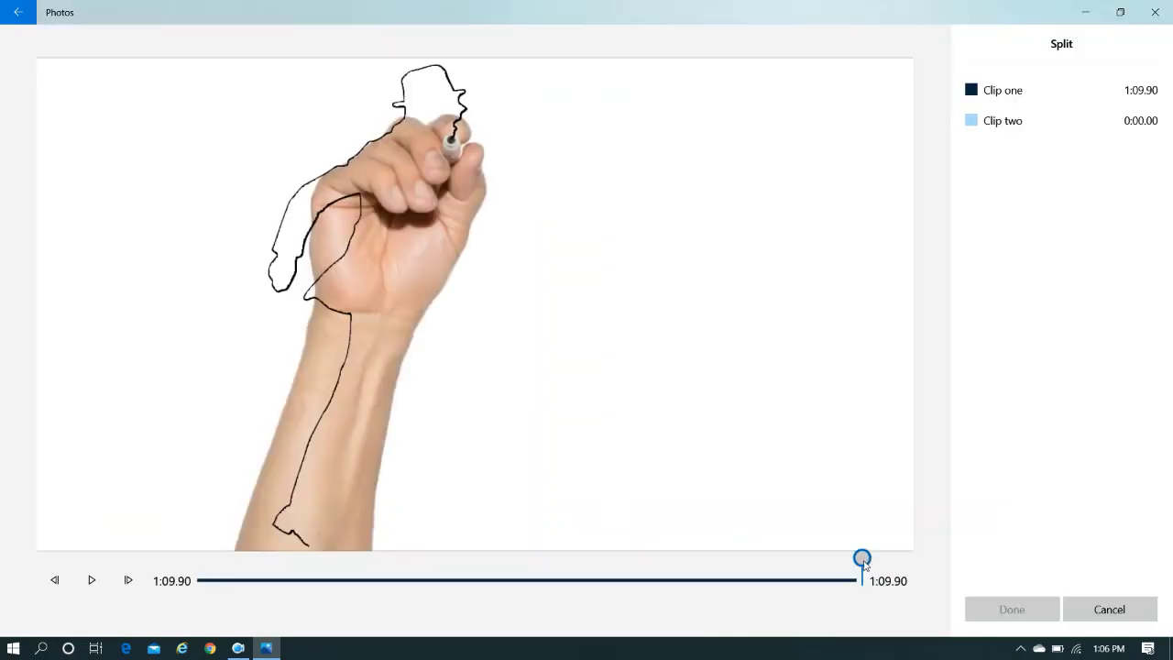
{"action": "left_click_drag", "start_coordinate": [861, 557], "coordinate": [564, 600]}
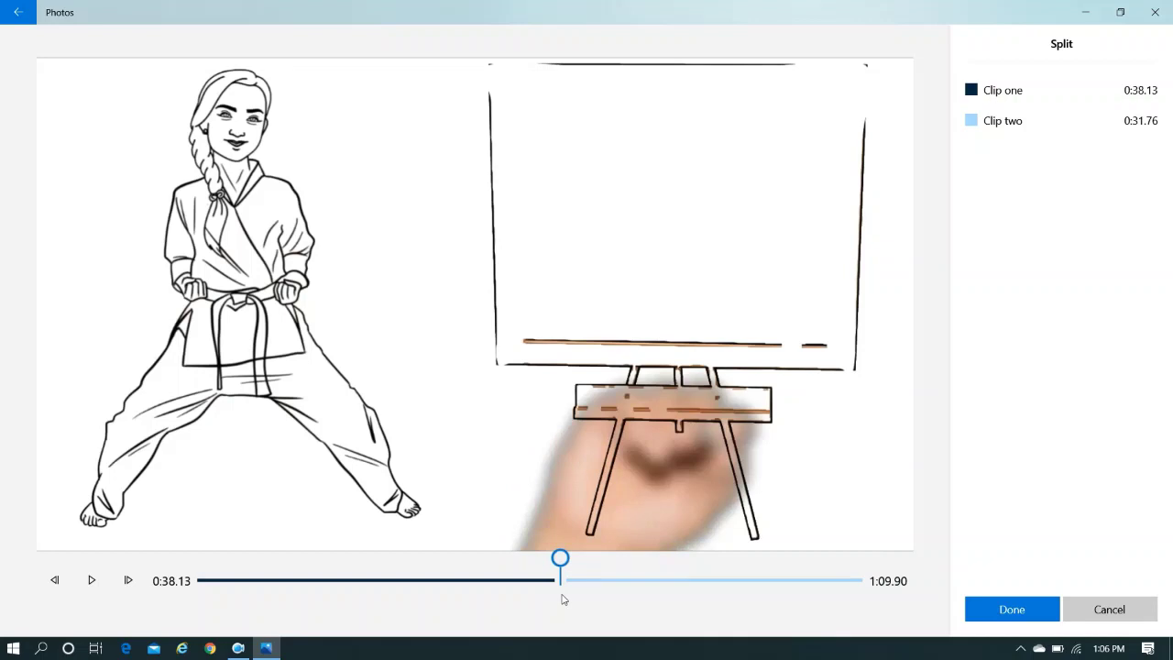
{"action": "left_click", "coordinate": [1000, 606]}
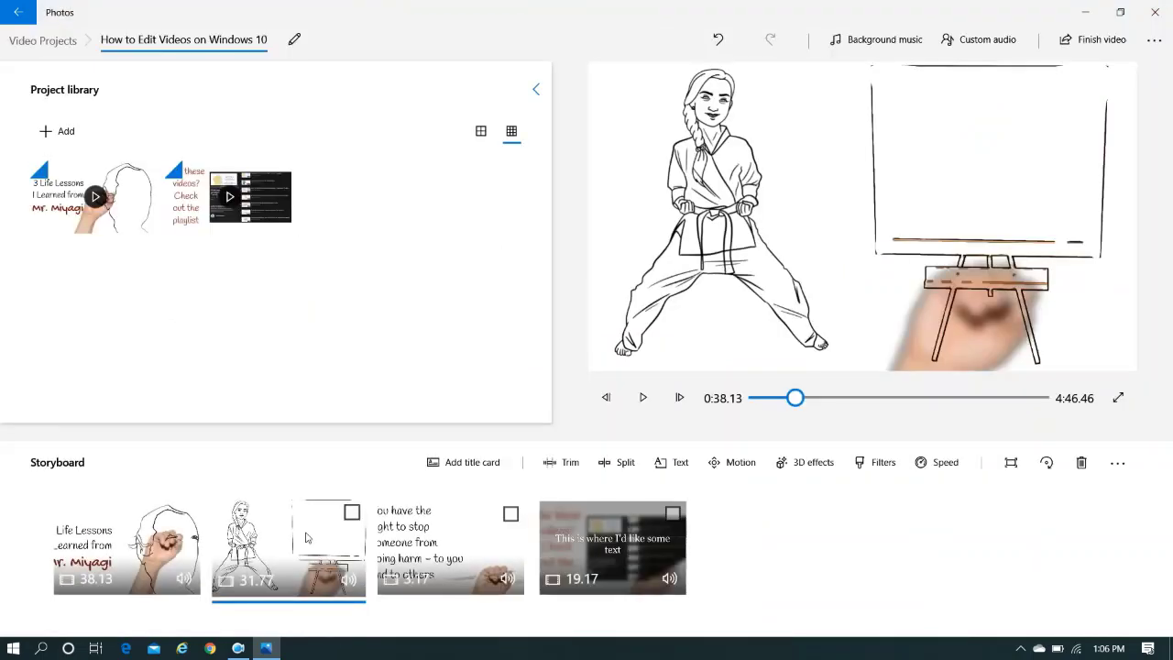
- Trim the 31.77 second piece to 25.57, starting at 0:57.36 on the black-and-white portrait
{"action": "left_click", "coordinate": [357, 513]}
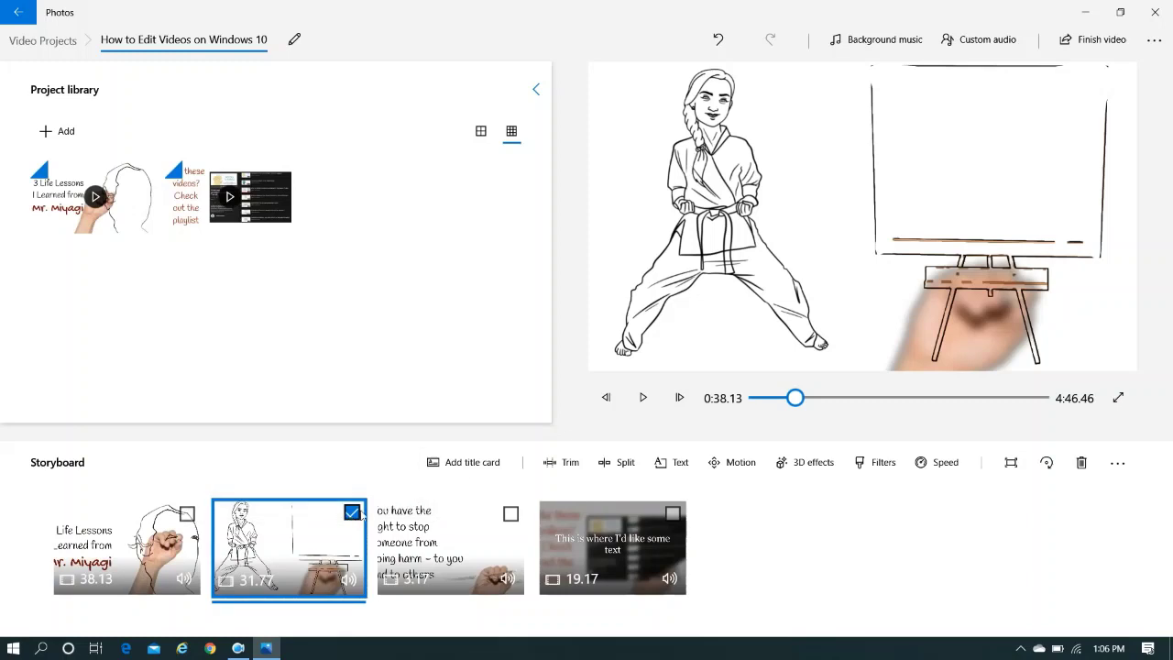
{"action": "left_click", "coordinate": [561, 465]}
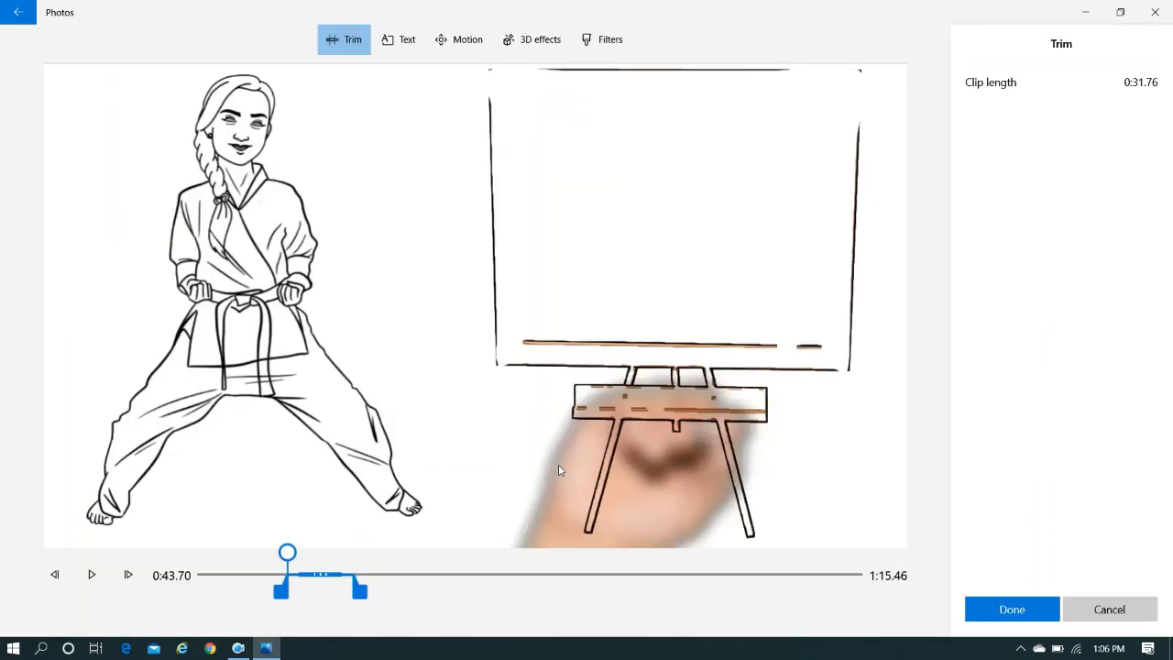
{"action": "mouse_move", "coordinate": [359, 589]}
{"action": "left_mouse_down"}
{"action": "mouse_move", "coordinate": [400, 594]}
{"action": "mouse_move", "coordinate": [375, 592]}
{"action": "left_mouse_up"}
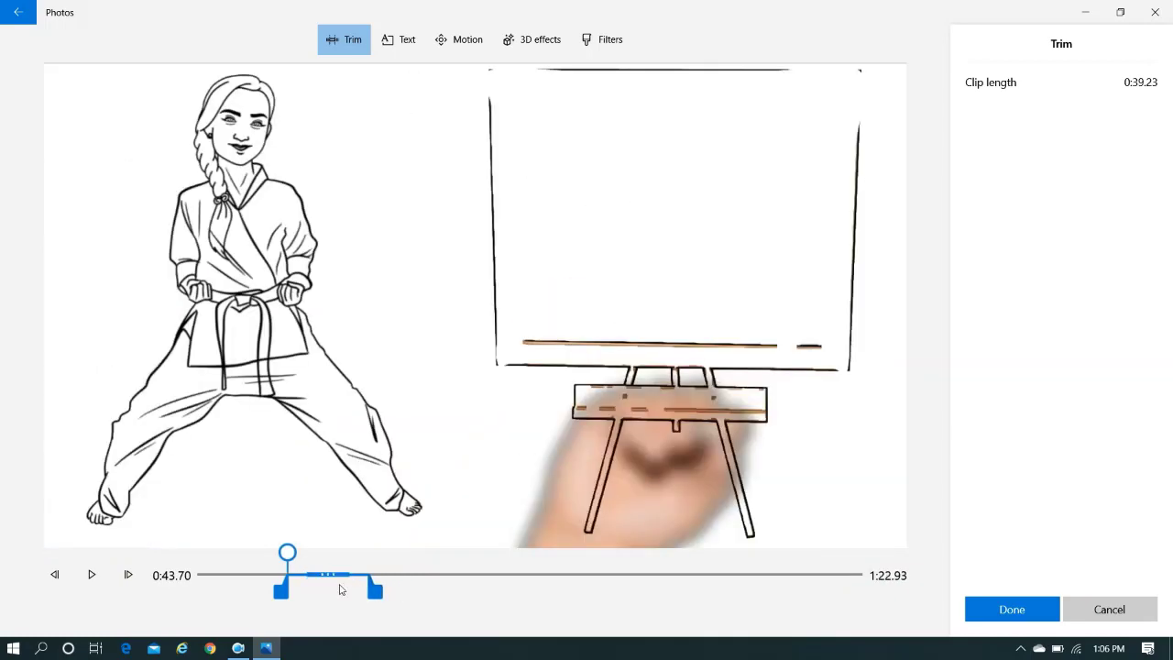
{"action": "left_click_drag", "start_coordinate": [284, 591], "coordinate": [312, 592]}
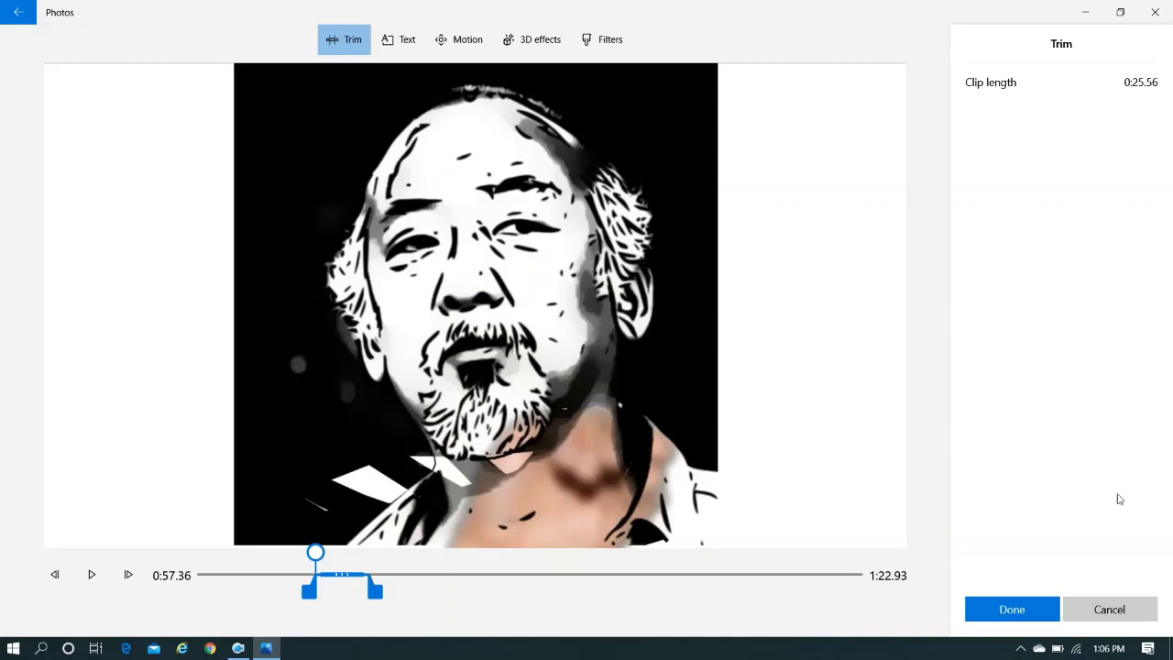
{"action": "left_click", "coordinate": [1033, 605]}
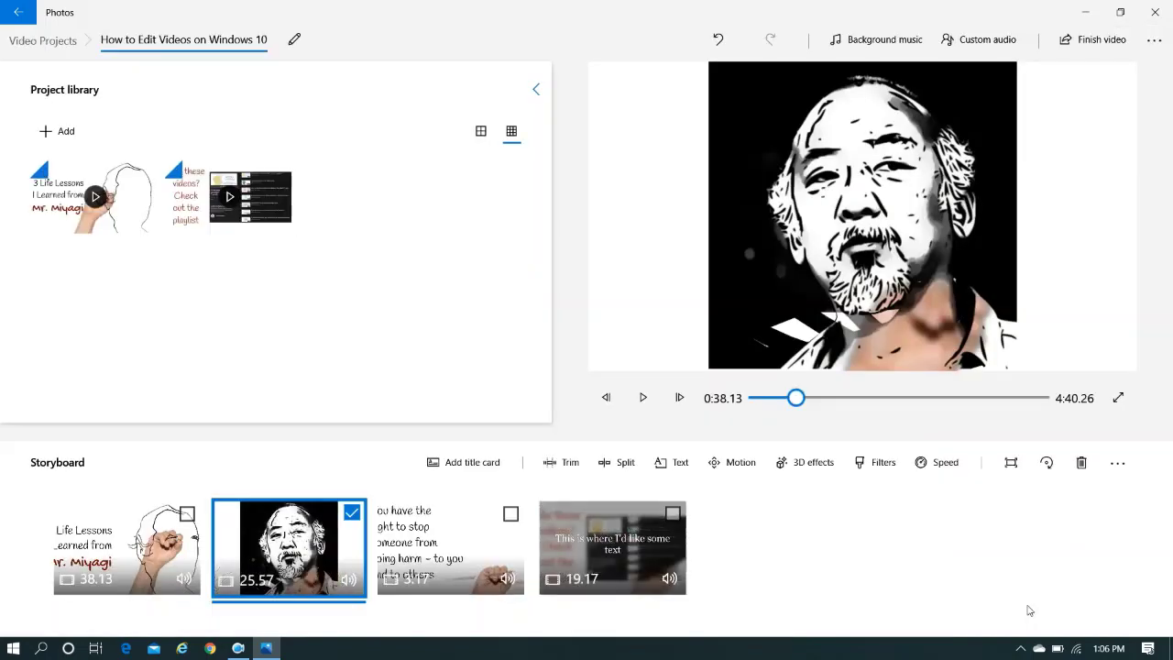